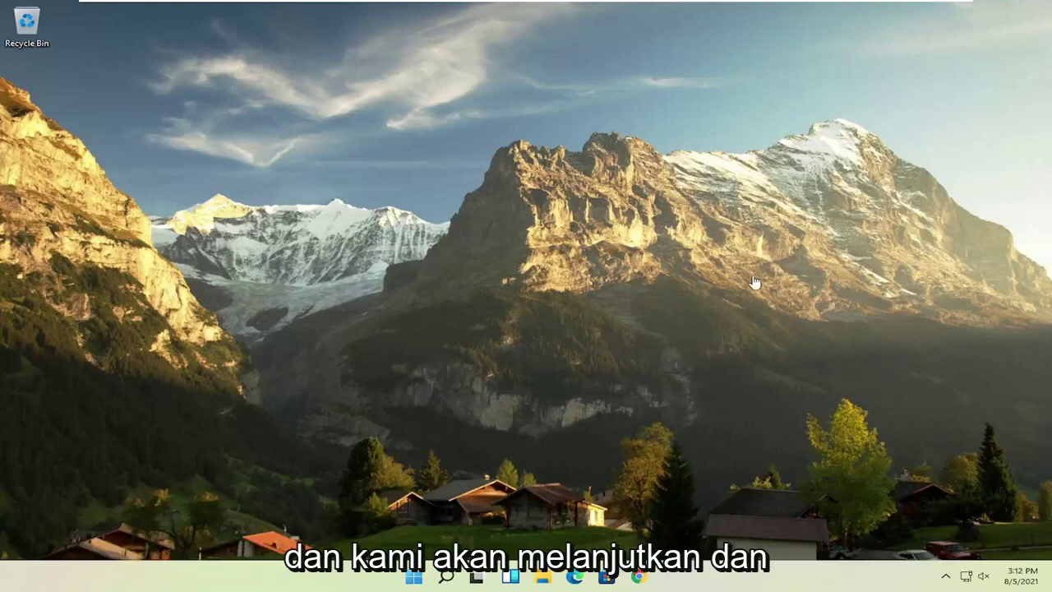
Disable Microsoft OneDrive as a startup program in Task Manager, and close Task Manager
right_click(413, 578)
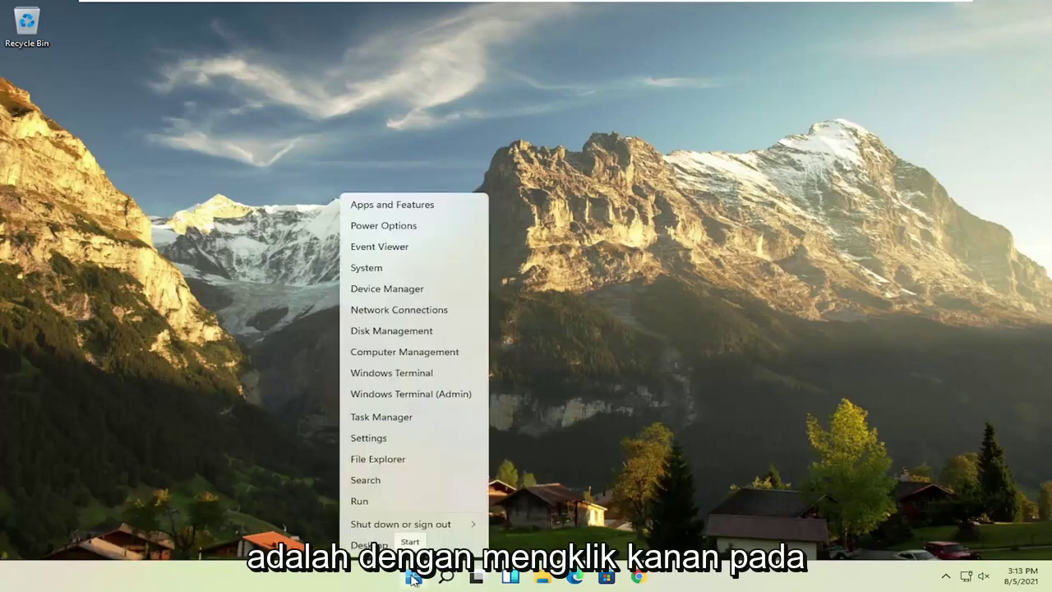
click(387, 419)
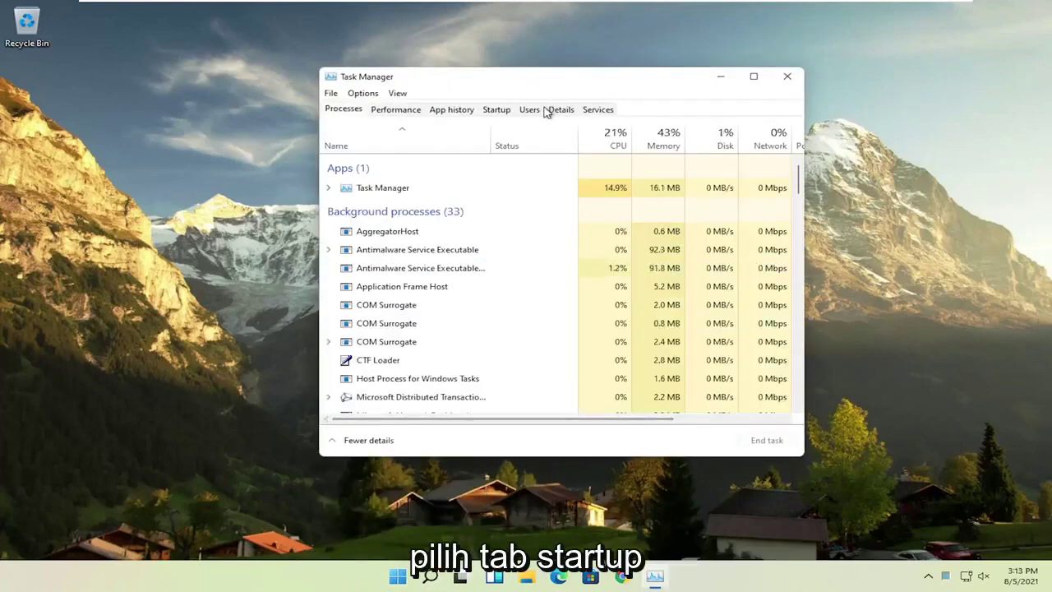
click(493, 110)
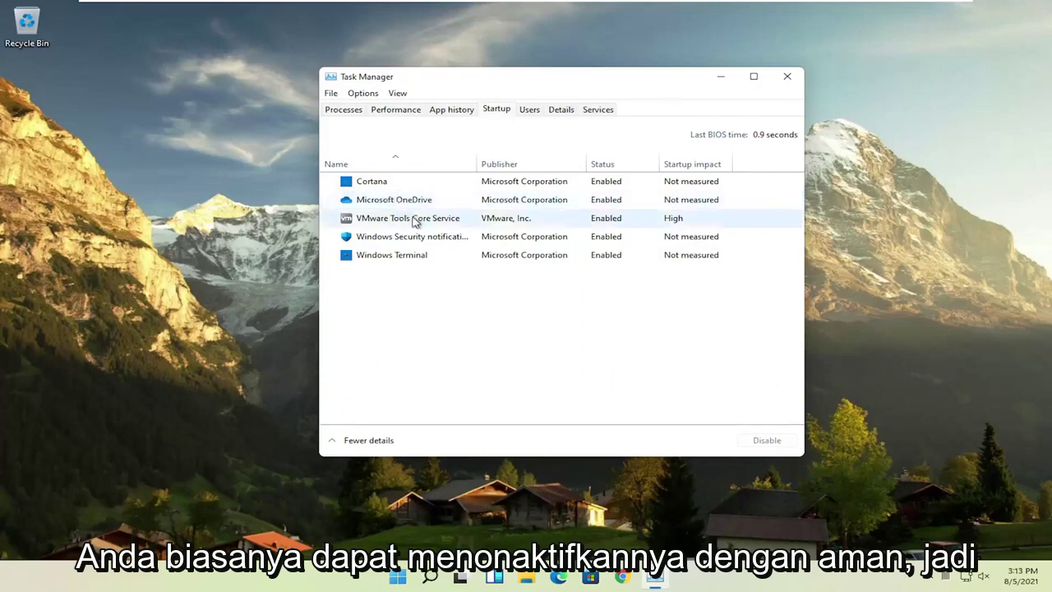
click(399, 205)
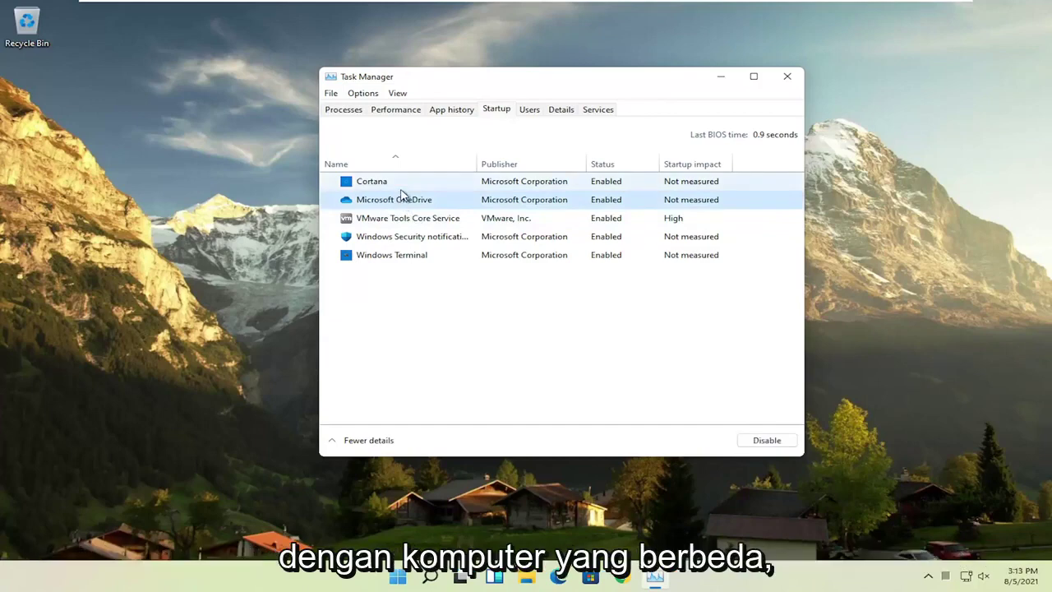
click(402, 200)
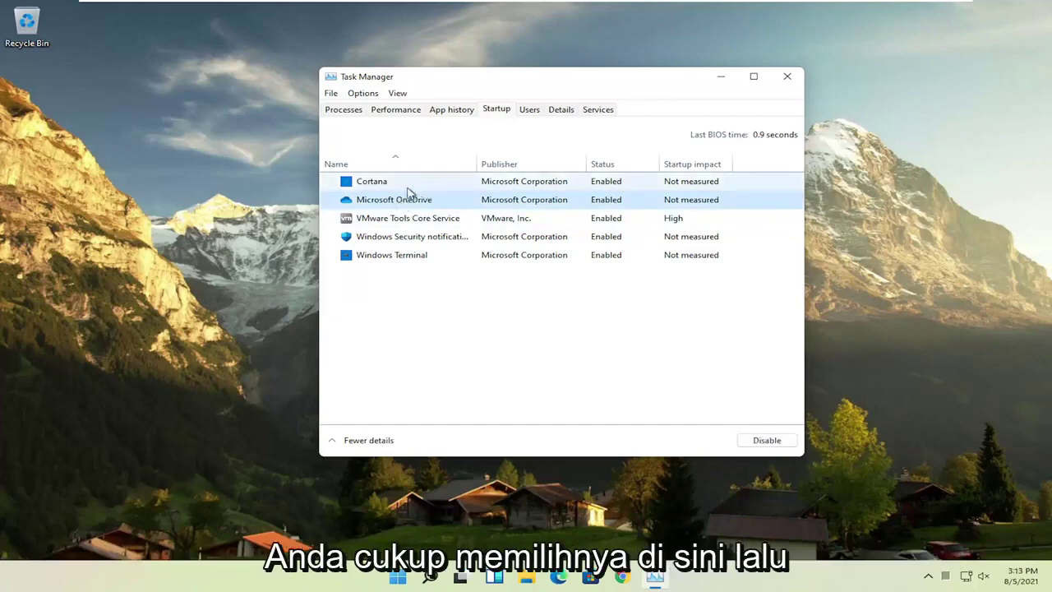
click(767, 441)
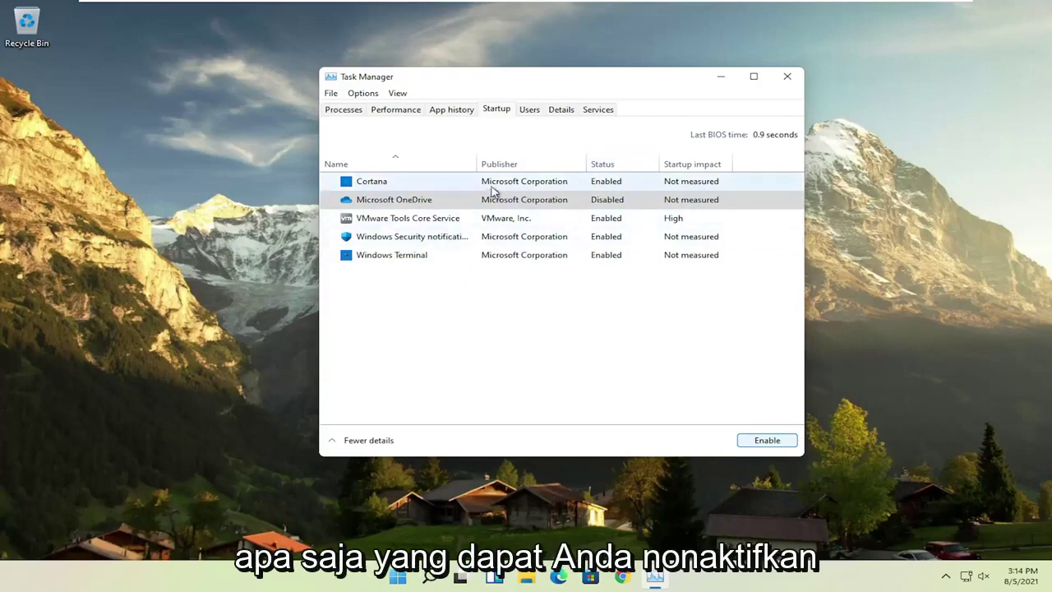
click(462, 202)
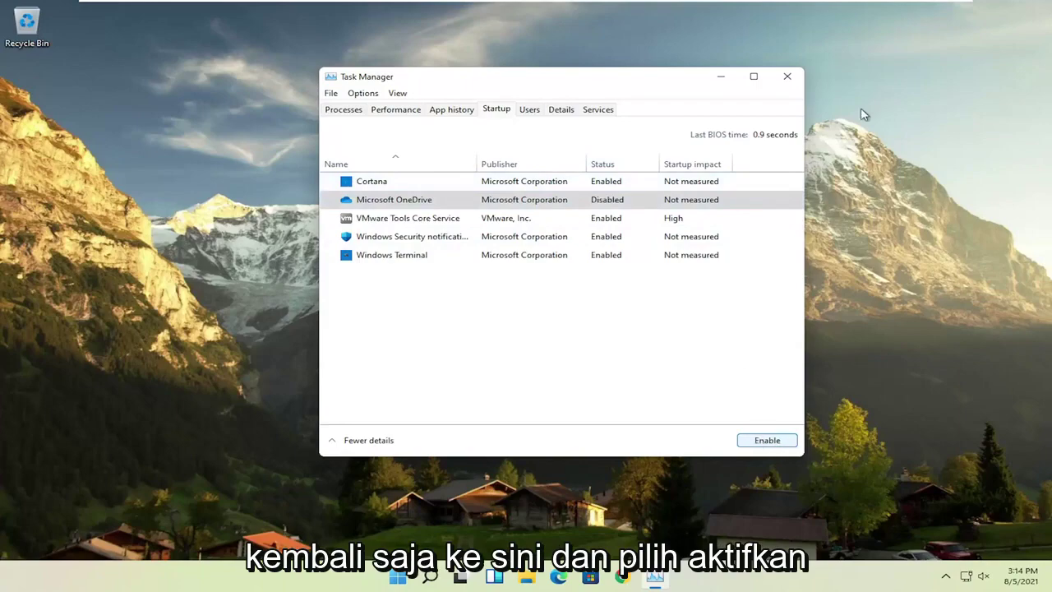
click(785, 77)
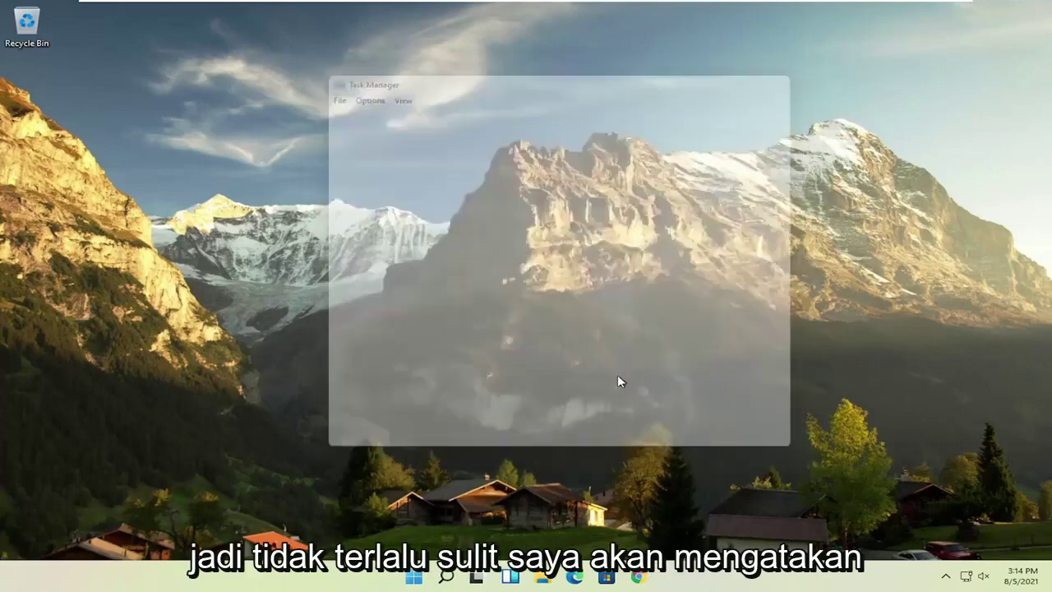
Look up the installed programs in Apps & features, view the available actions for CCleaner, and close Settings
click(445, 579)
text(apps)
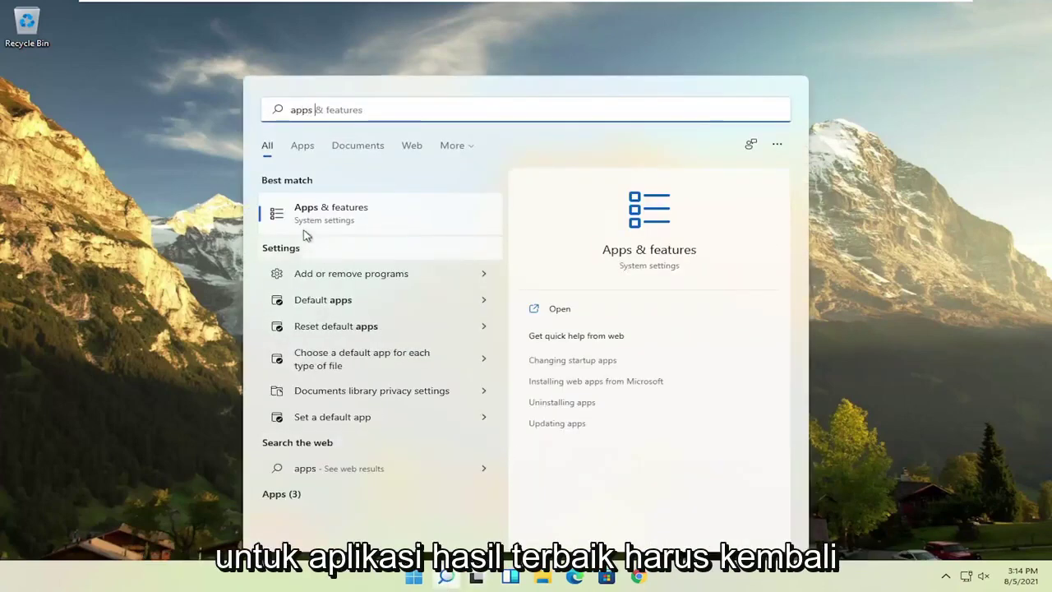
click(322, 213)
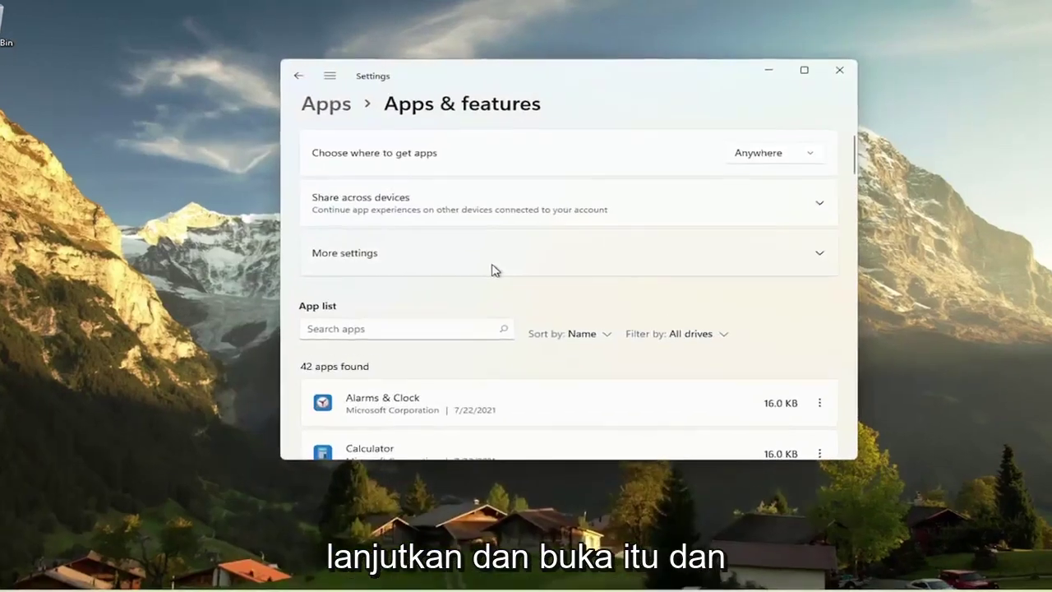
scroll(495, 271, down, 3)
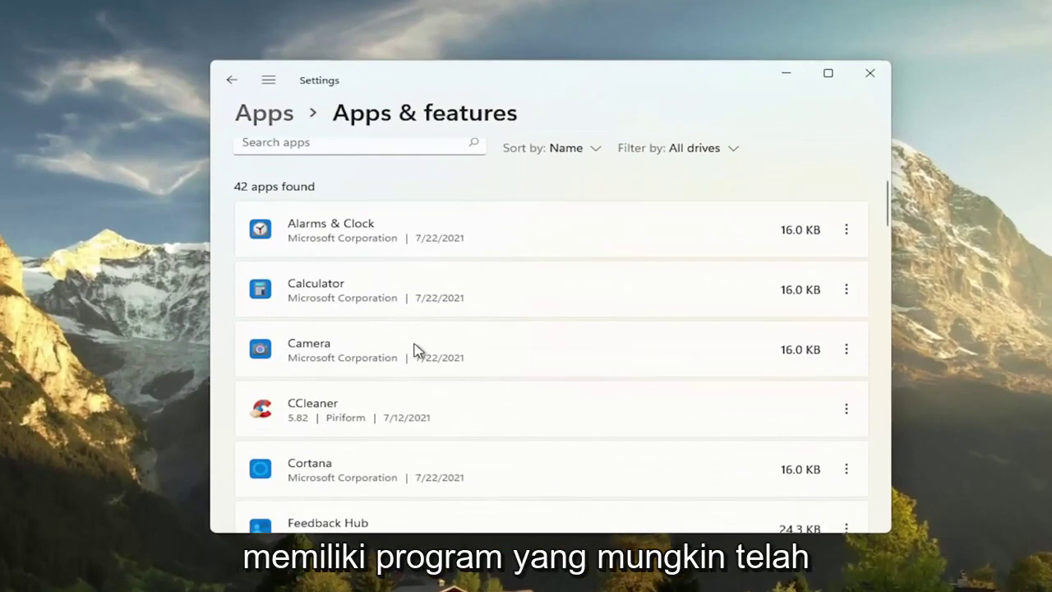
scroll(415, 349, down, 1)
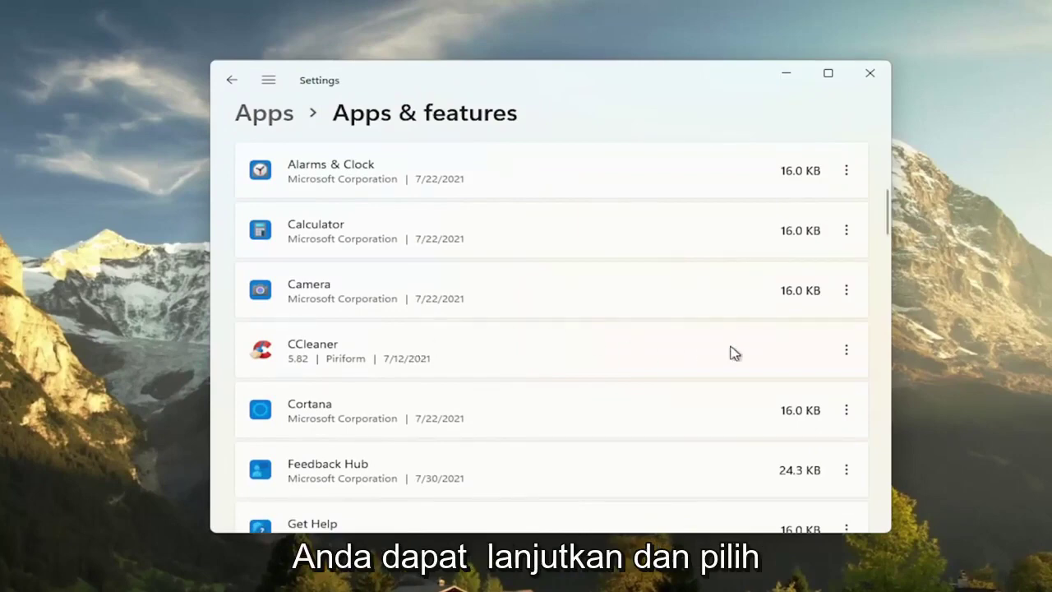
click(846, 350)
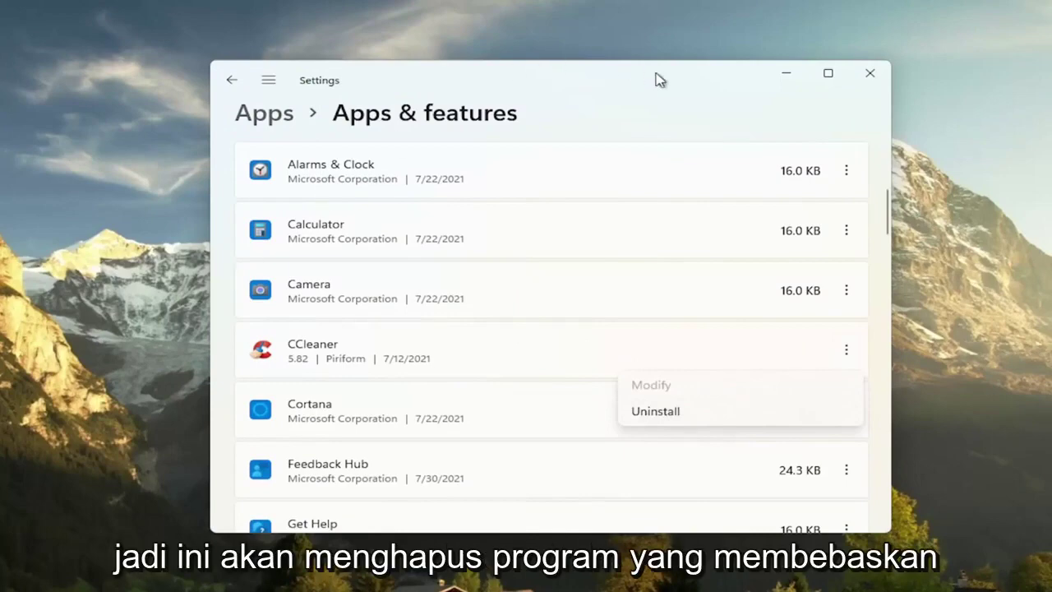
click(677, 89)
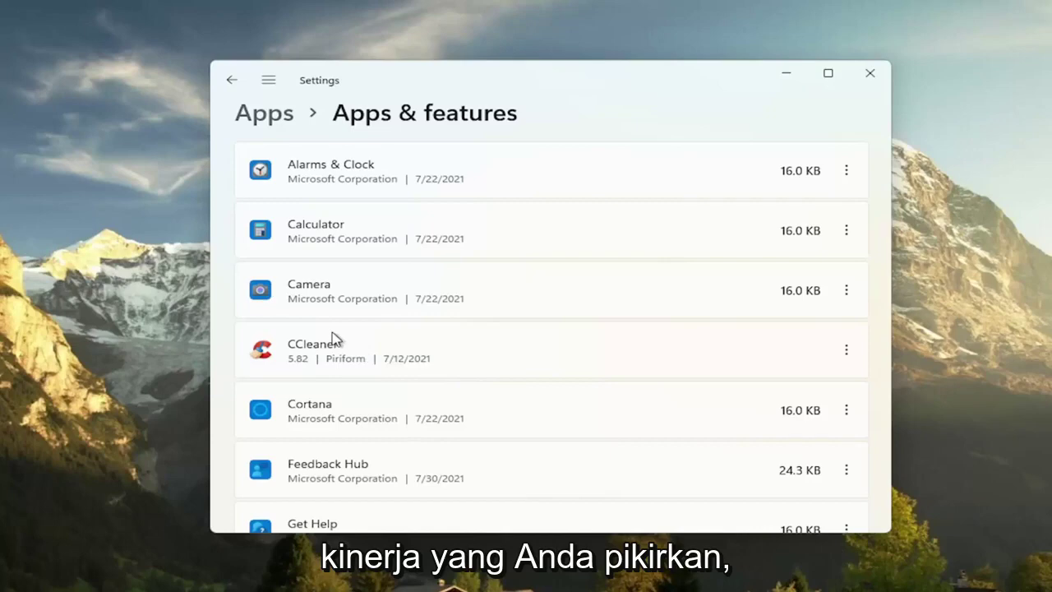
click(869, 73)
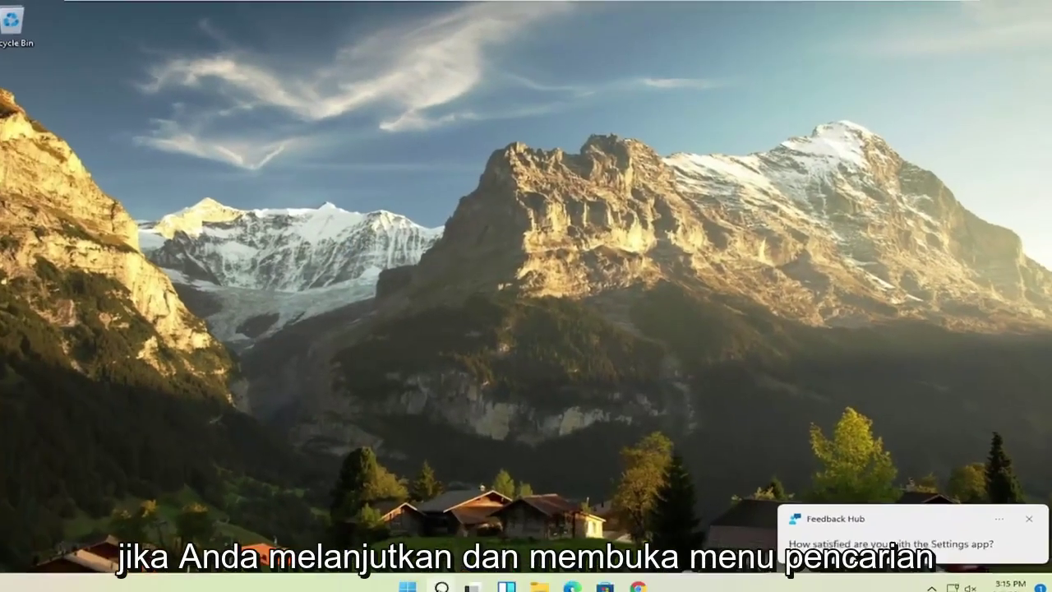
Set the Windows visual effects to "Adjust for best performance" in Performance Options and apply the change
click(442, 586)
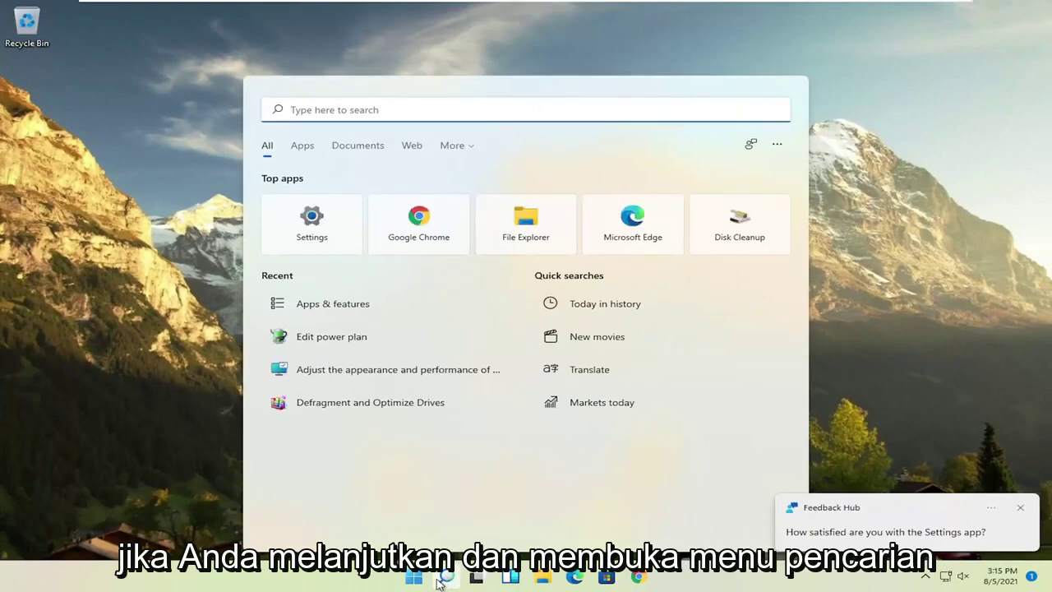
text(adjust)
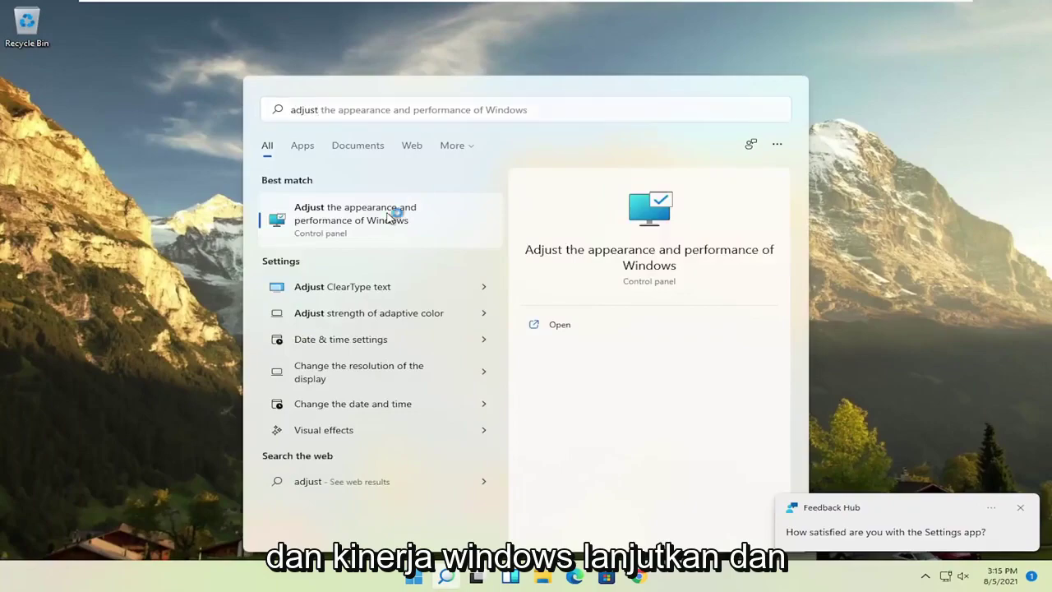
click(393, 222)
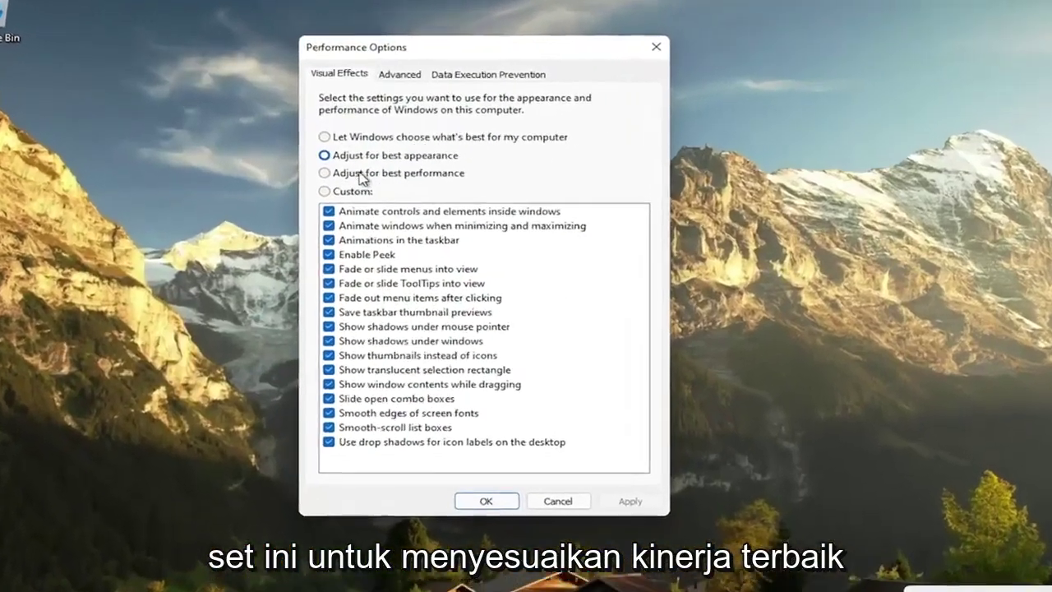
click(114, 164)
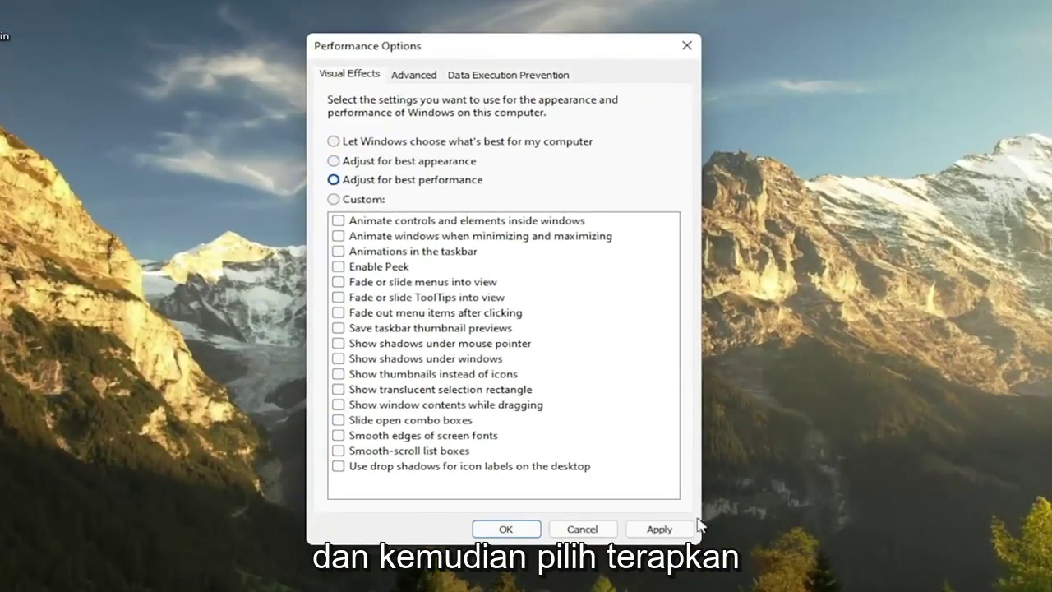
click(659, 529)
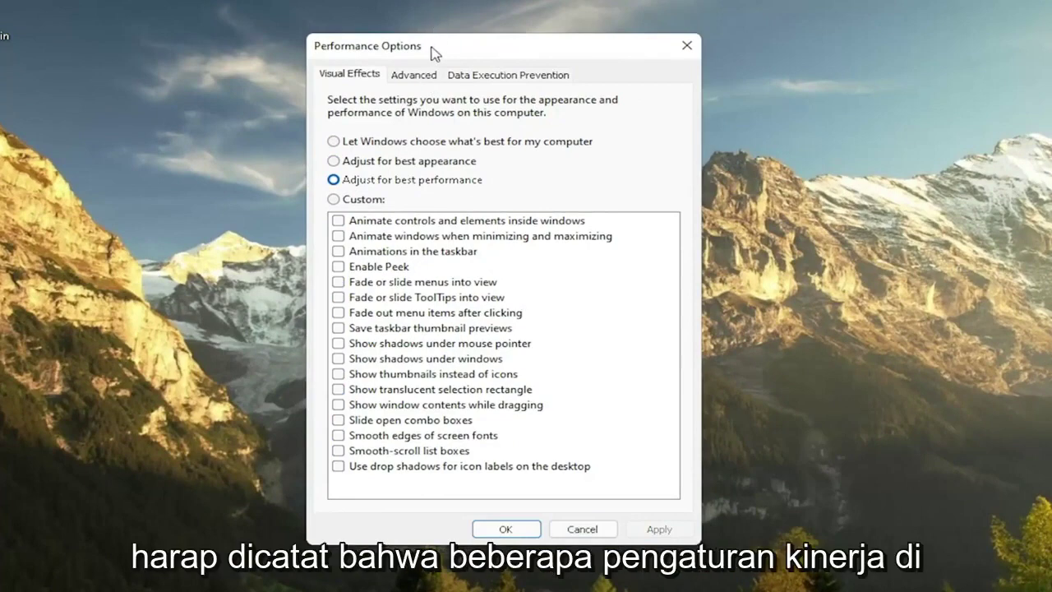
drag(432, 49, 489, 47)
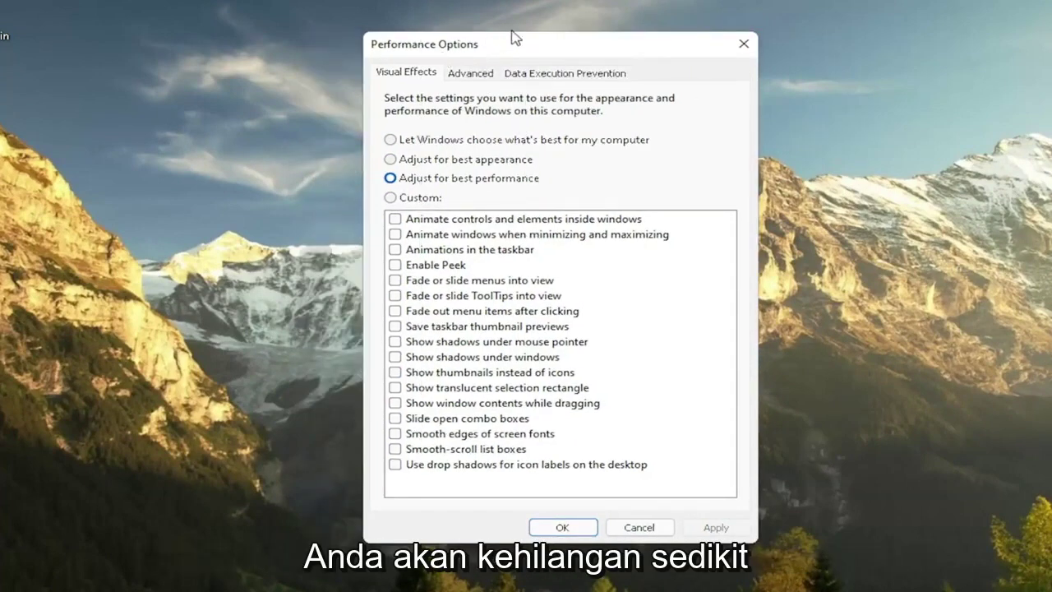
drag(551, 52, 577, 60)
key(super)
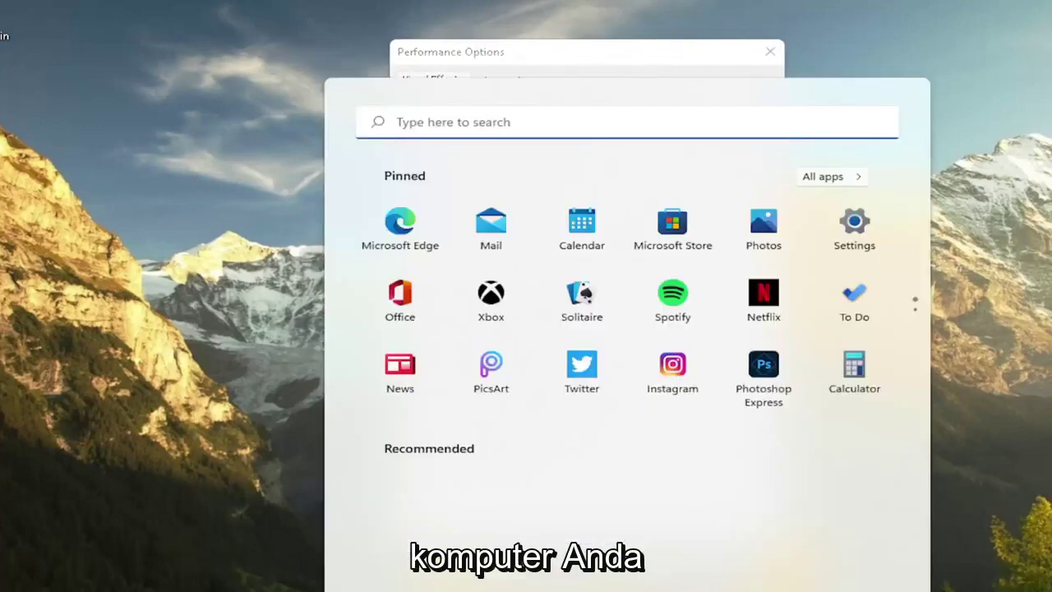
click(580, 230)
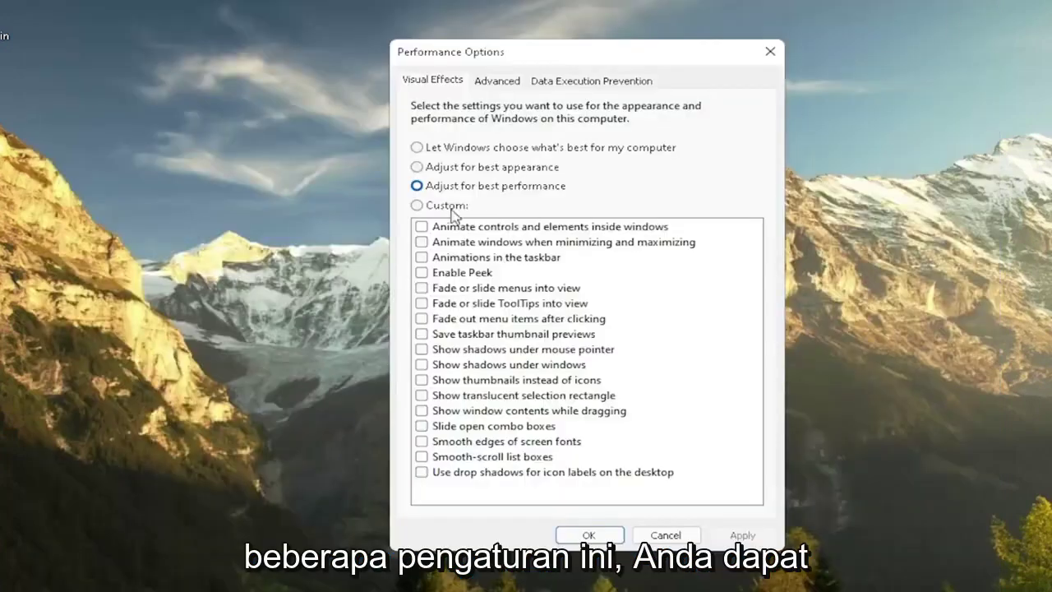
Try the visual effects "Show thumbnails instead of icons" and "Fade out menu items after clicking", clearing both again
click(421, 380)
click(421, 318)
click(421, 379)
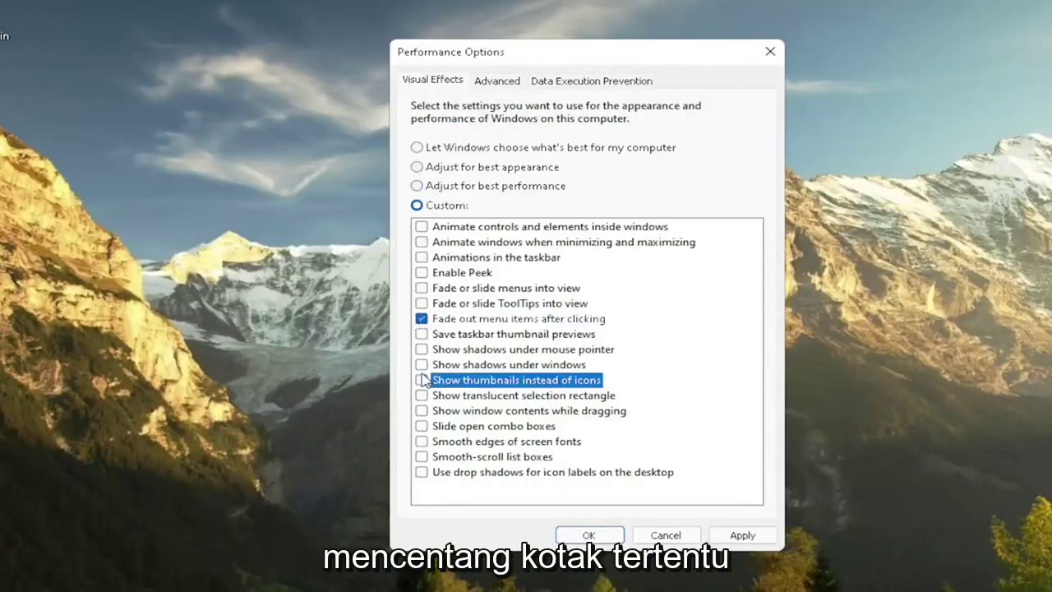
click(420, 319)
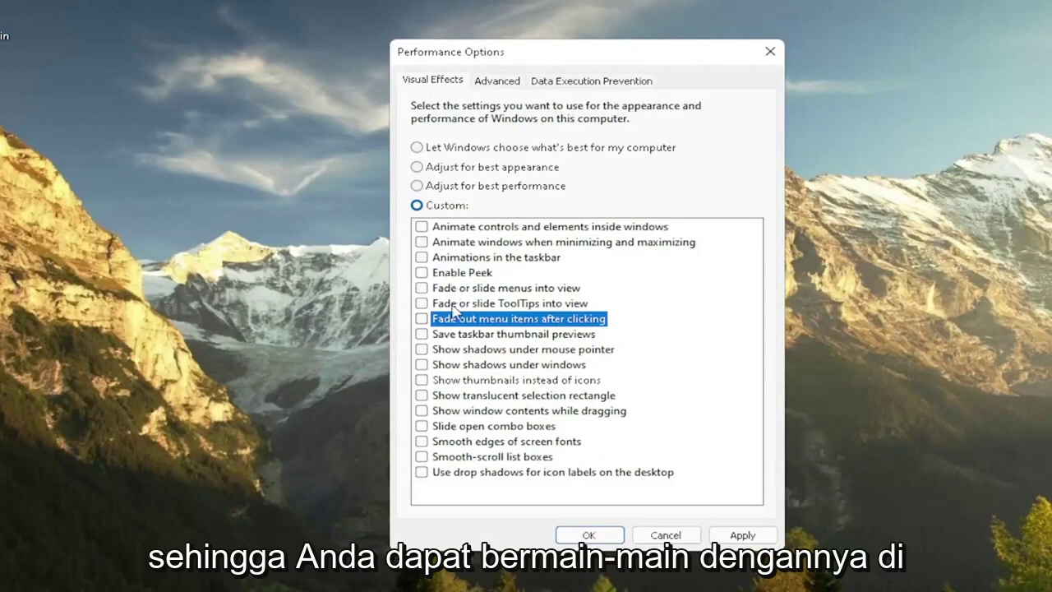
Enable the visual effect "Show window contents while dragging", apply it, and close Performance Options
mouse_move(649, 51)
mouse_down()
mouse_move(741, 75)
mouse_move(670, 35)
mouse_move(743, 83)
mouse_move(621, 57)
mouse_move(648, 46)
mouse_up()
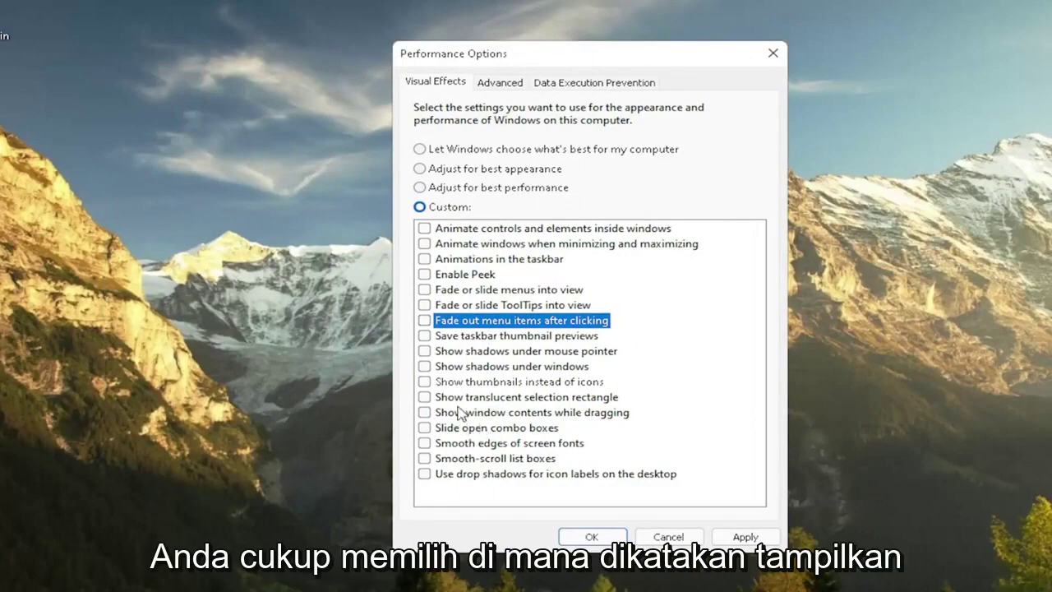
click(425, 412)
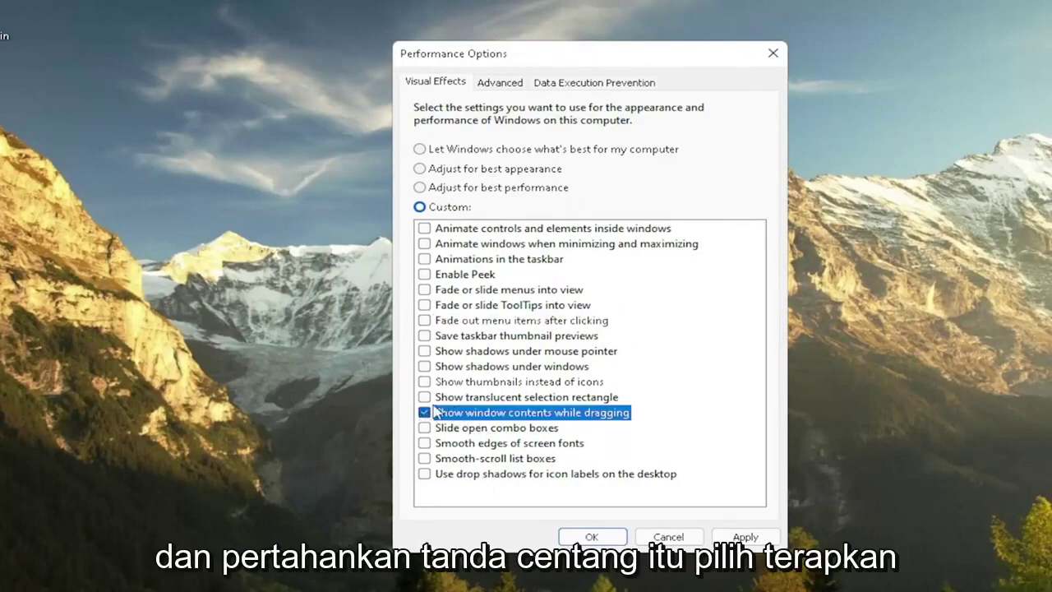
click(729, 538)
mouse_move(586, 58)
mouse_down()
mouse_move(399, 80)
mouse_move(545, 99)
mouse_move(622, 57)
mouse_move(588, 55)
mouse_up()
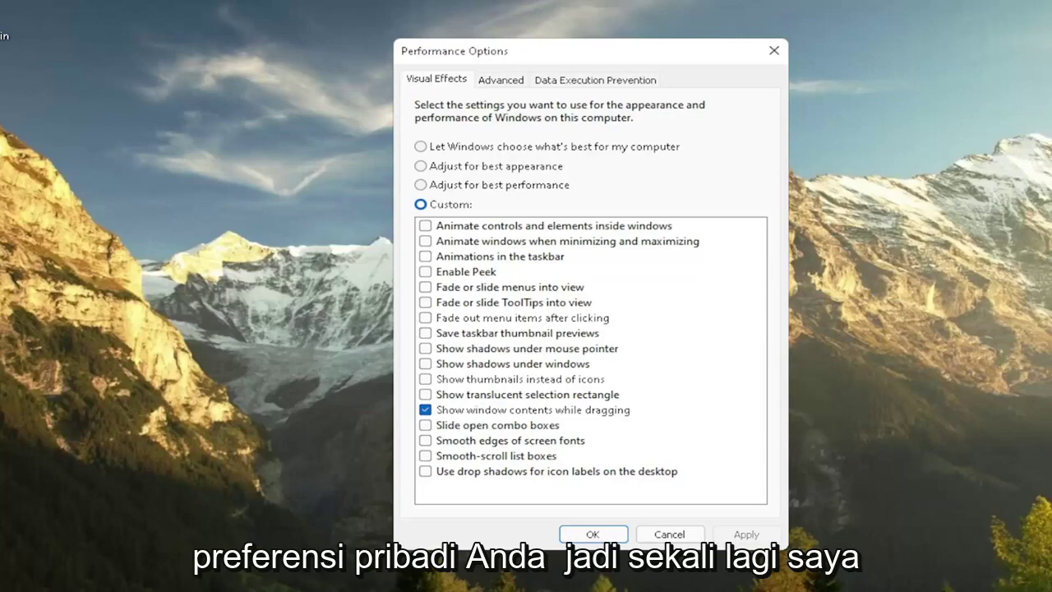
click(774, 51)
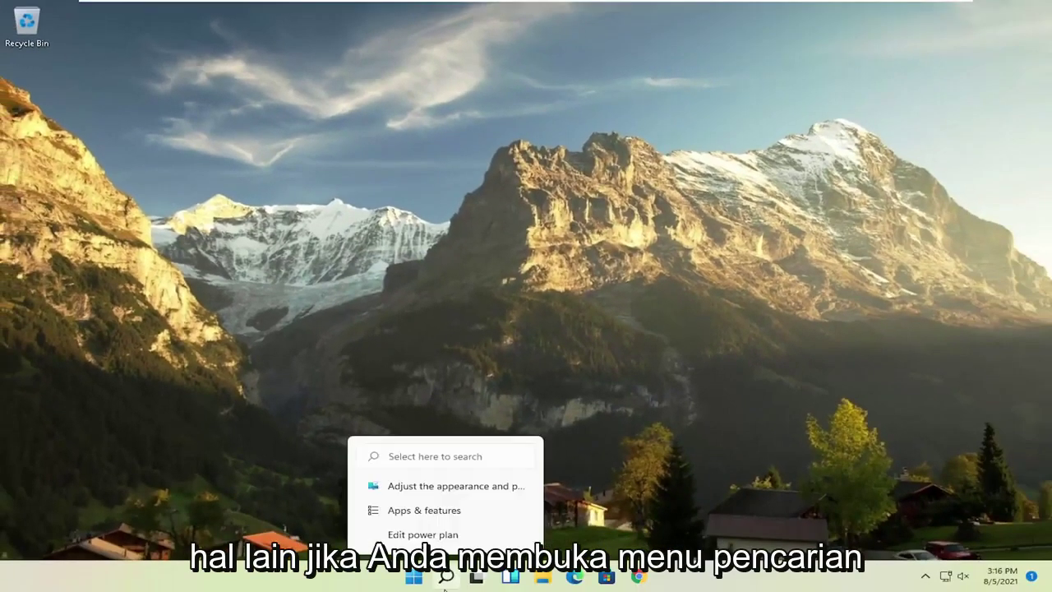
Open Power Options from the Control Panel in large icons view, and collapse the additional power plans
click(444, 579)
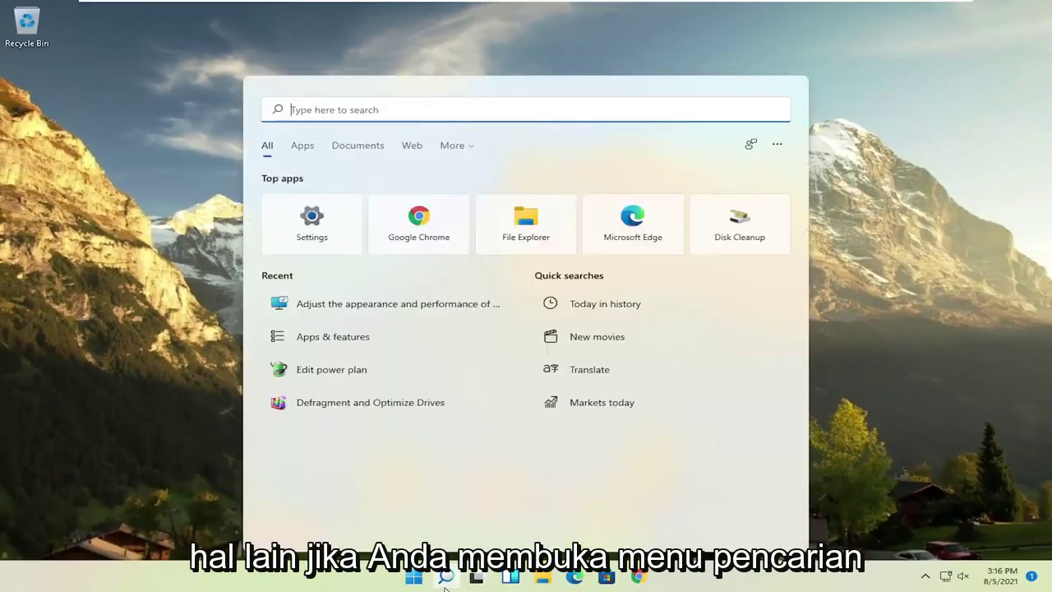
text(control)
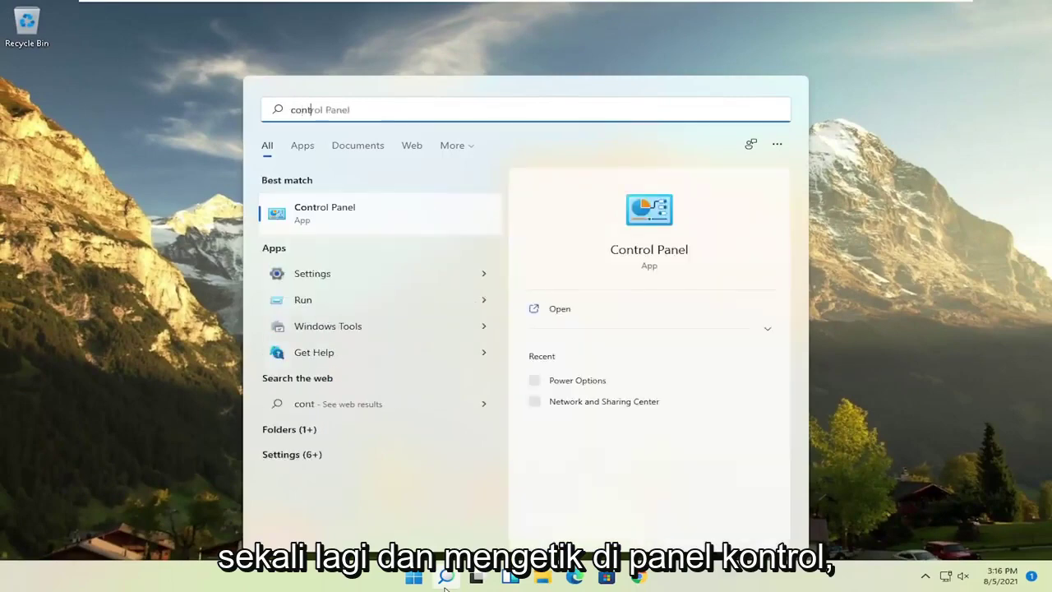
click(336, 219)
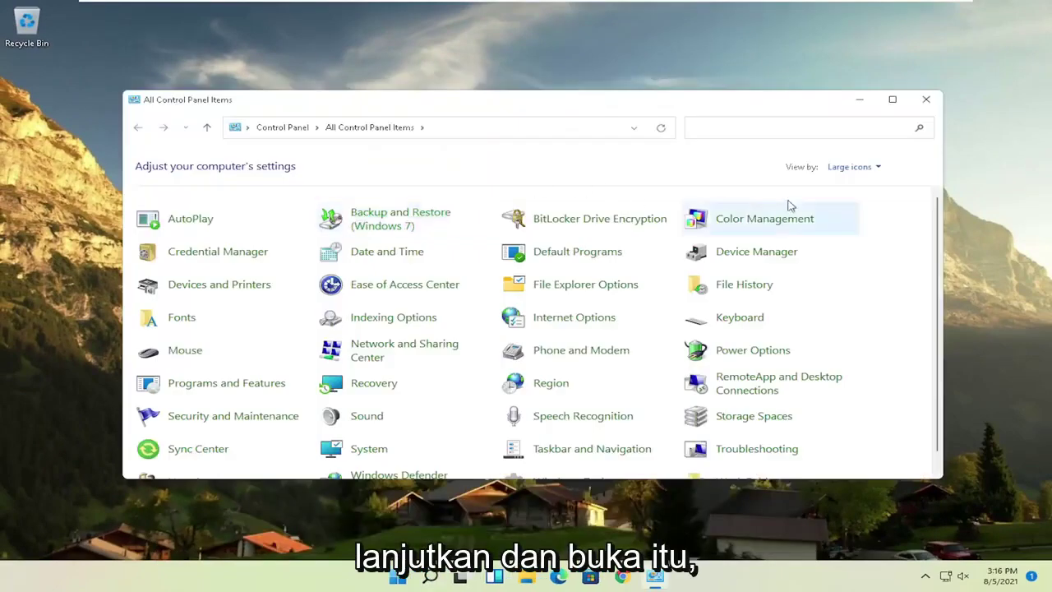
click(853, 167)
click(862, 205)
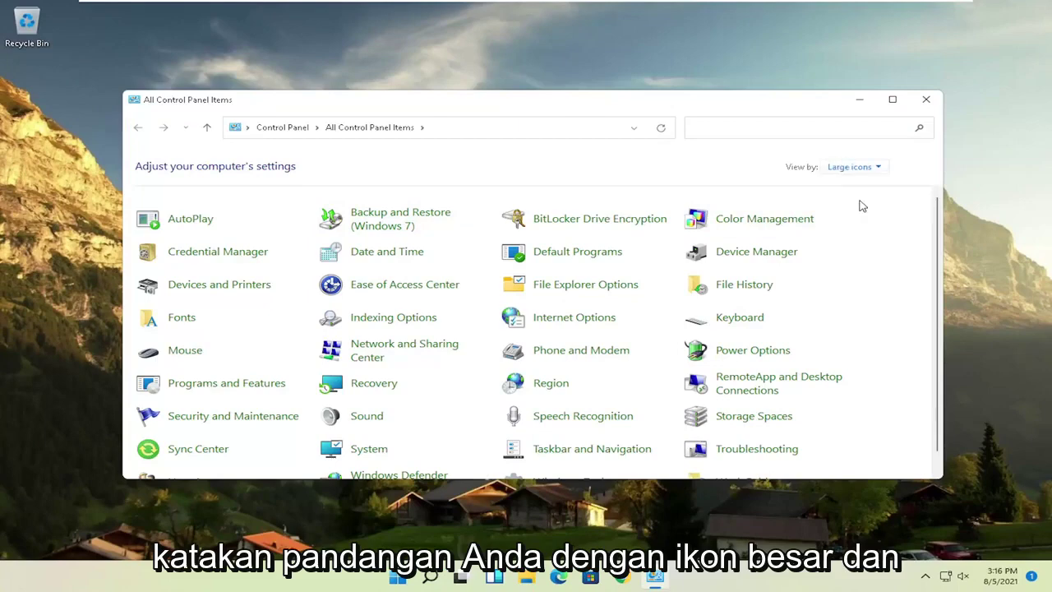
click(720, 355)
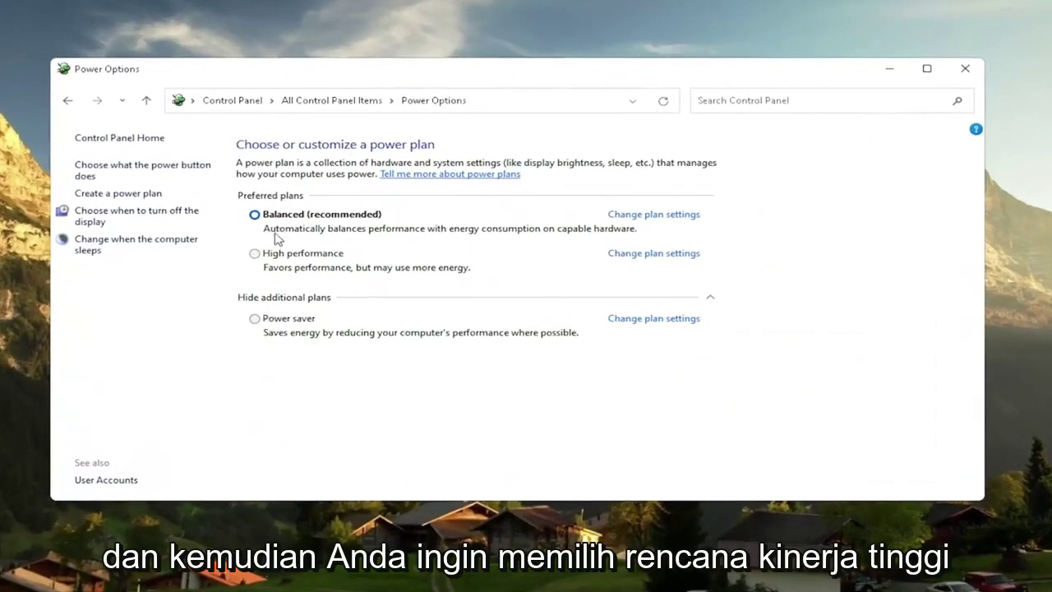
click(293, 300)
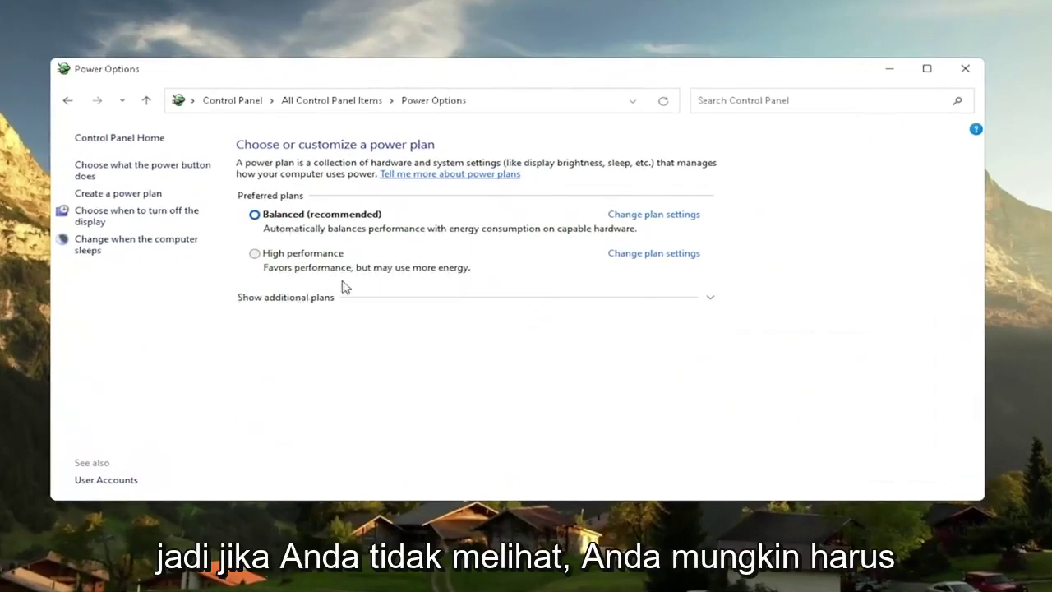
Expand the additional power plans, activate the High performance plan, and close Power Options
click(291, 301)
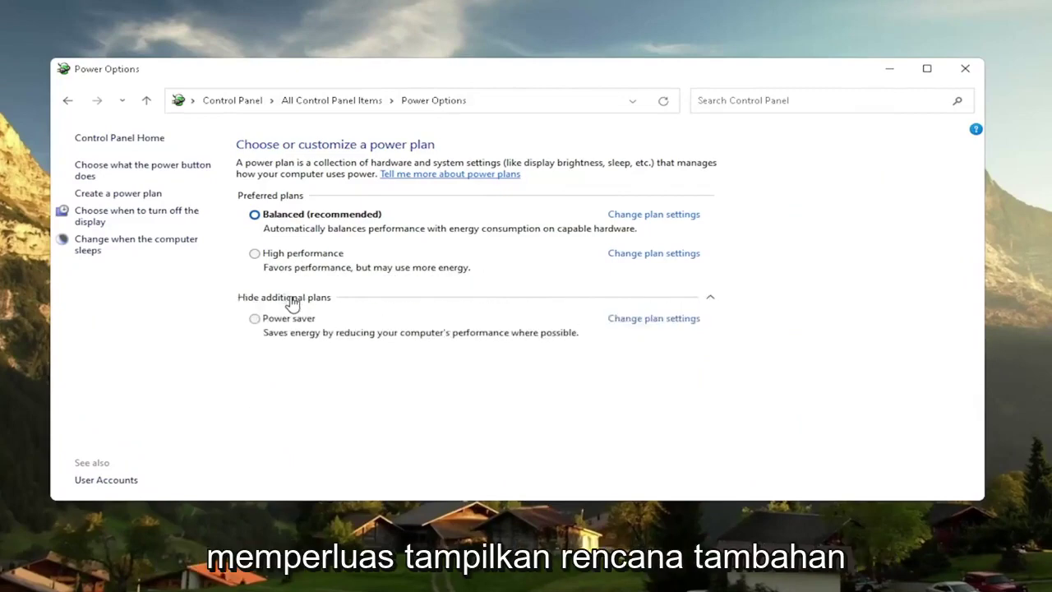
click(255, 254)
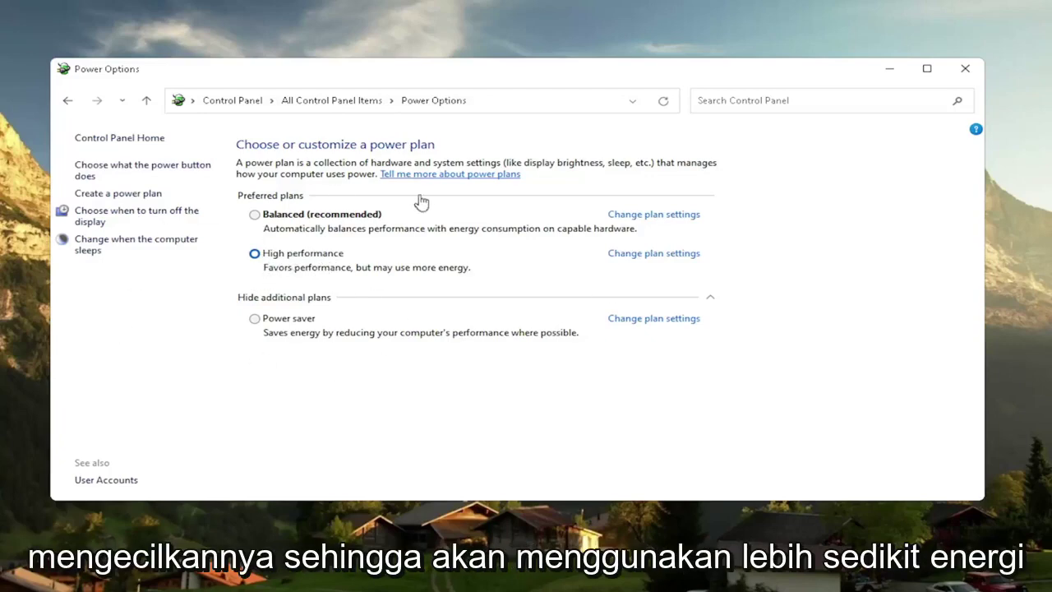
click(965, 68)
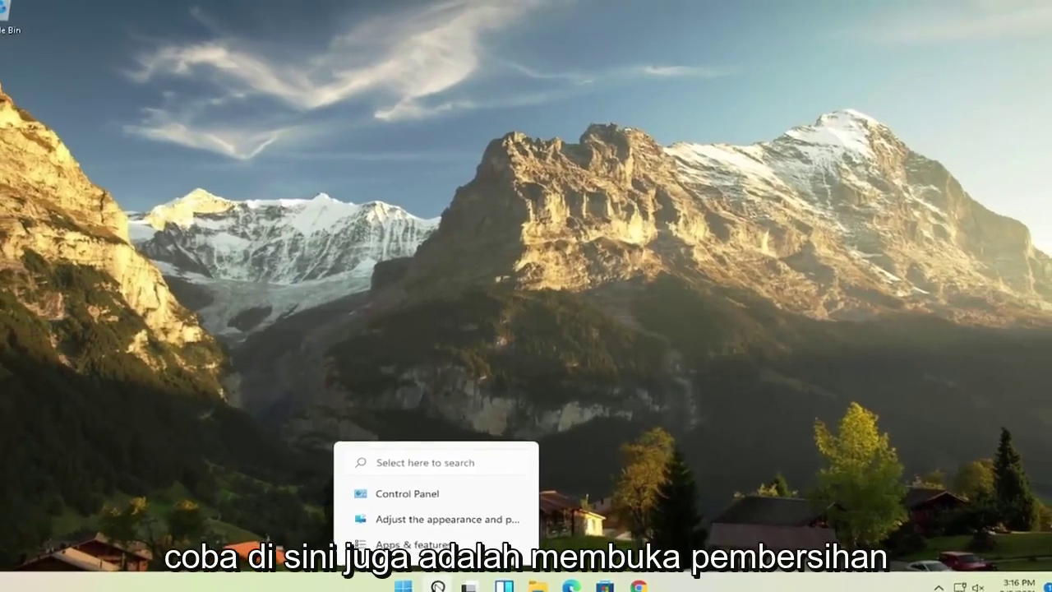
Search Windows for "disk clean" and open Disk Cleanup for the C: drive, moving its window toward the screen's centre
click(430, 589)
text(disk clean)
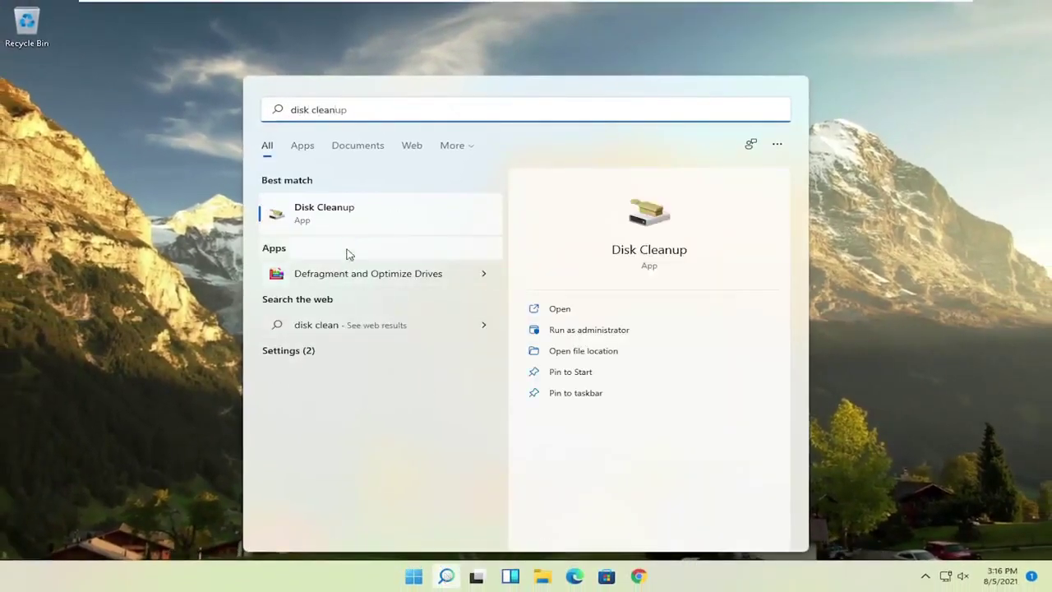
click(320, 211)
drag(254, 92, 481, 115)
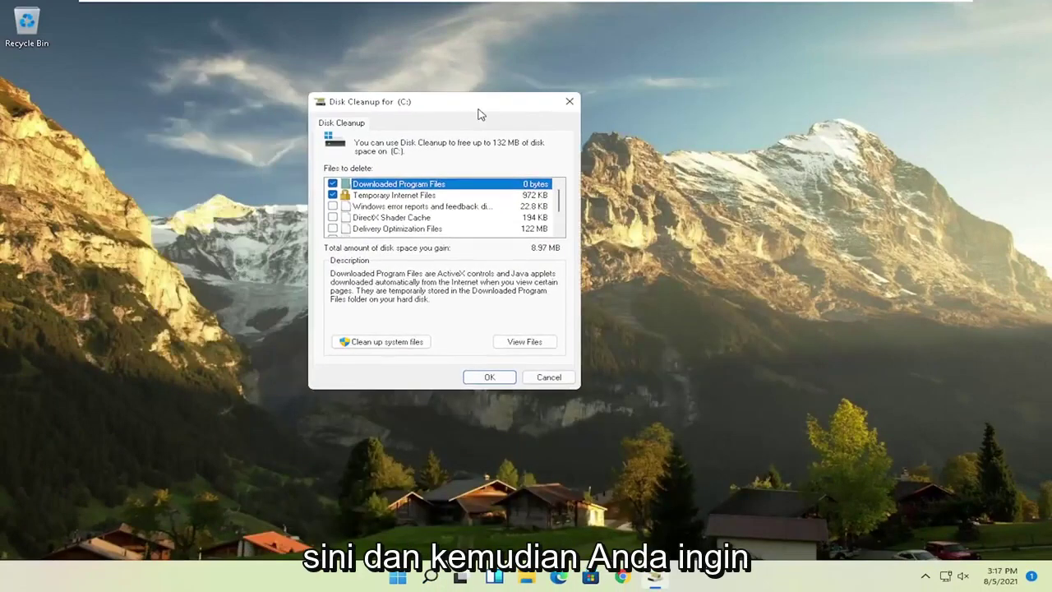
Rescan the C: drive with system files included and permanently delete the files selected by default in Disk Cleanup
click(375, 340)
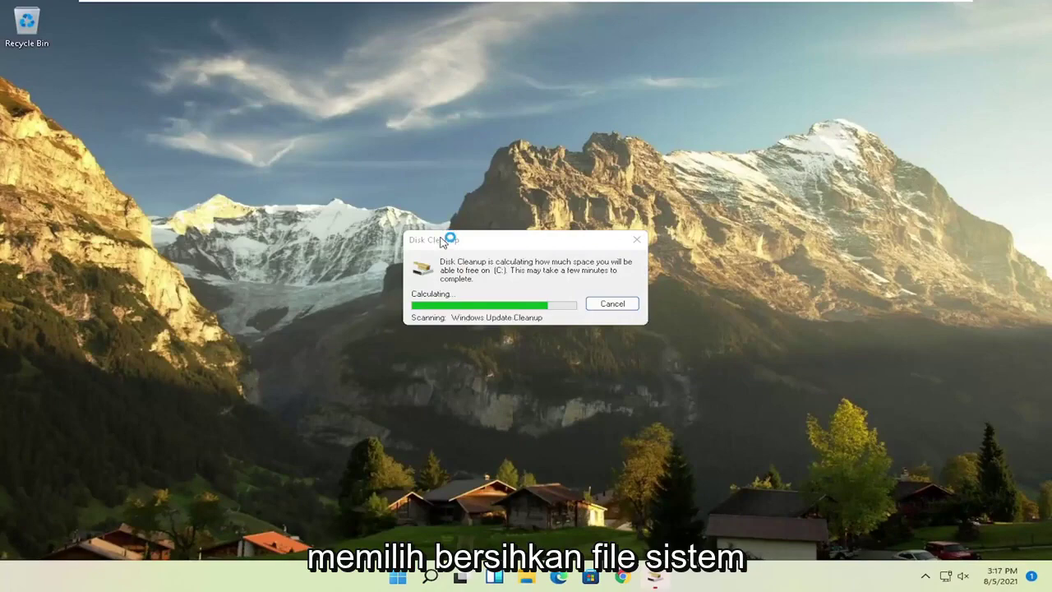
drag(261, 99, 483, 111)
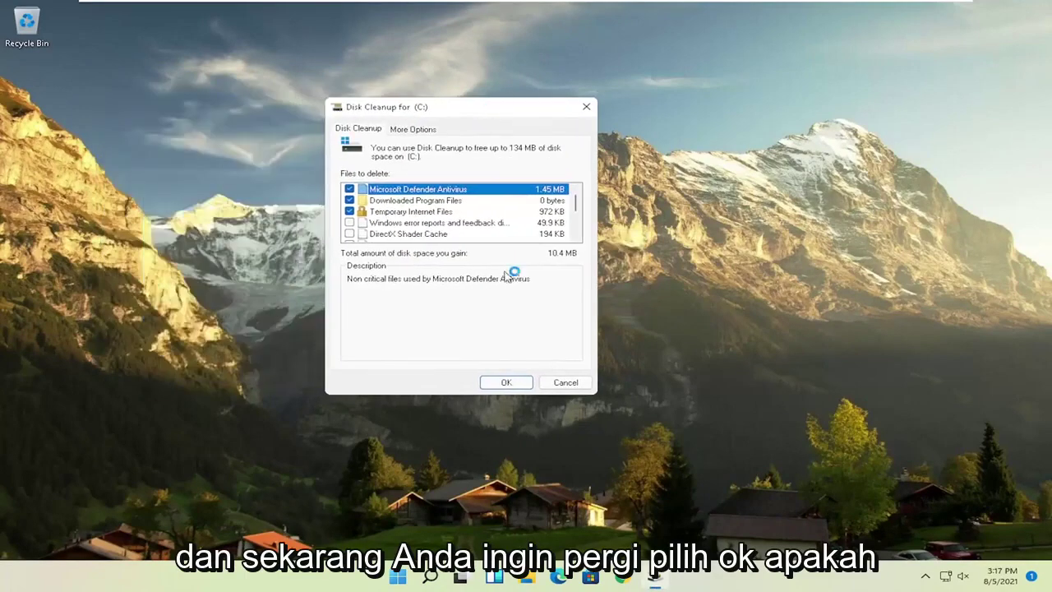
click(507, 383)
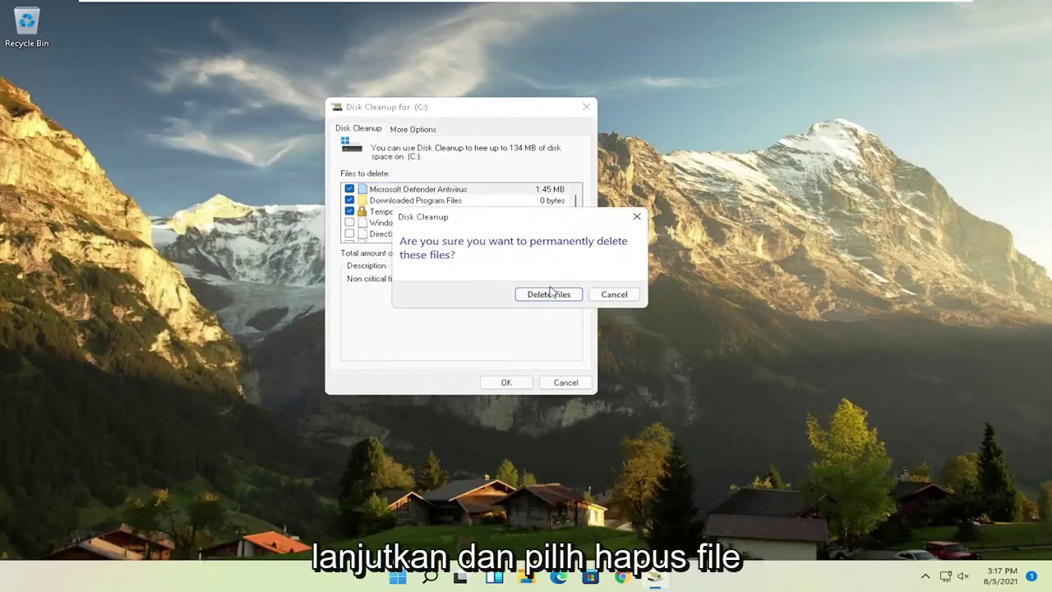
click(550, 294)
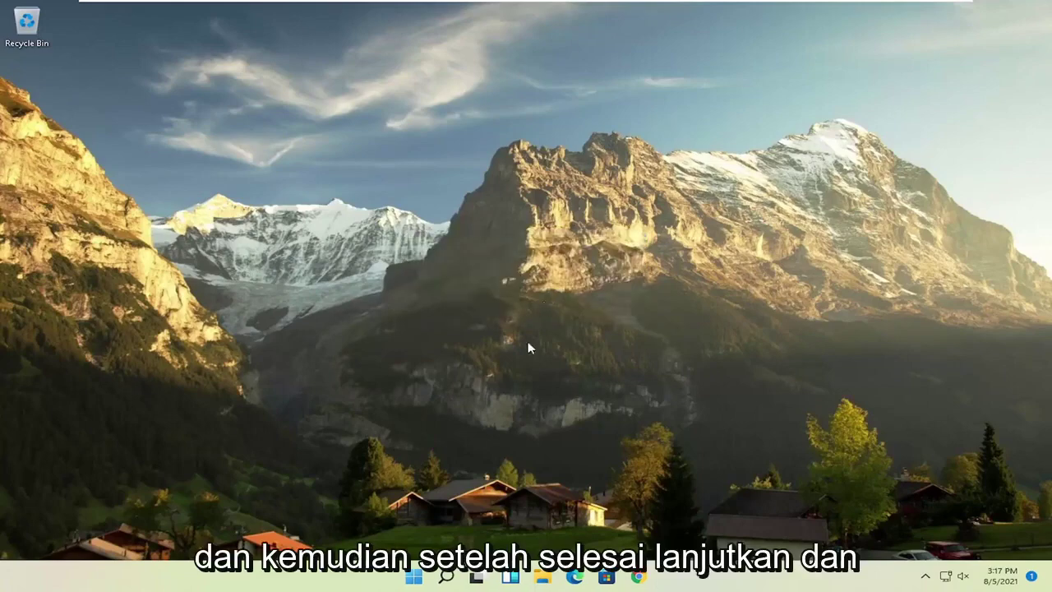
Search Windows for "defrag" and open Defragment and Optimize Drives
click(446, 576)
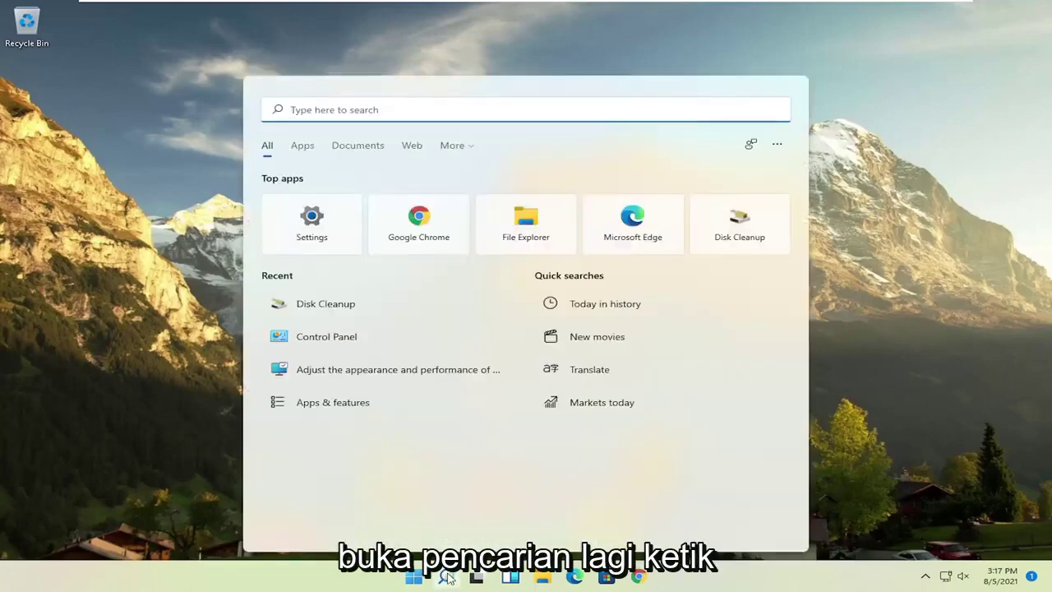
text(disk)
text(defrag)
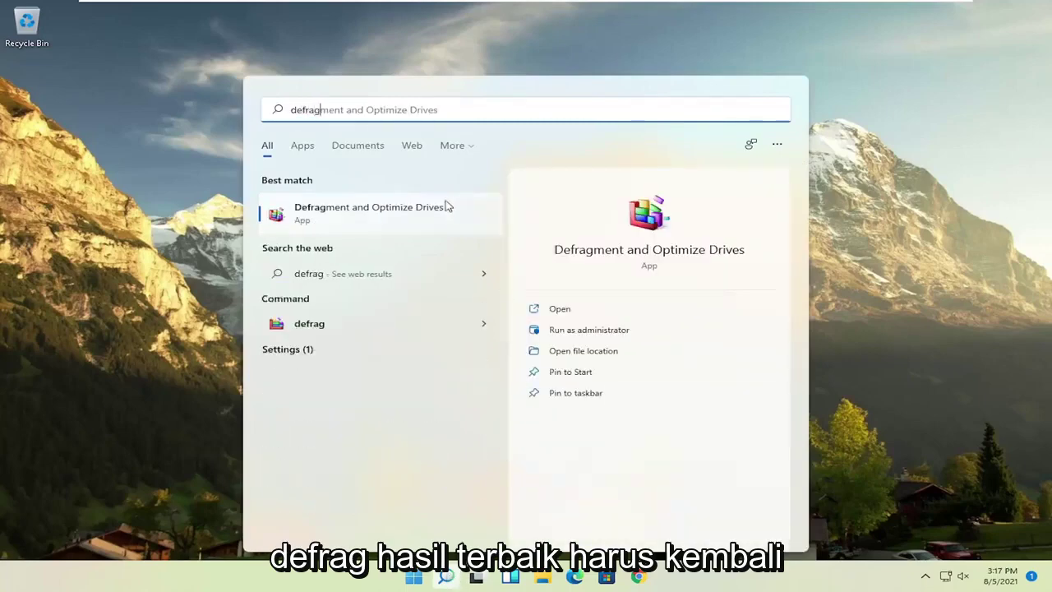
click(383, 219)
drag(437, 142, 421, 112)
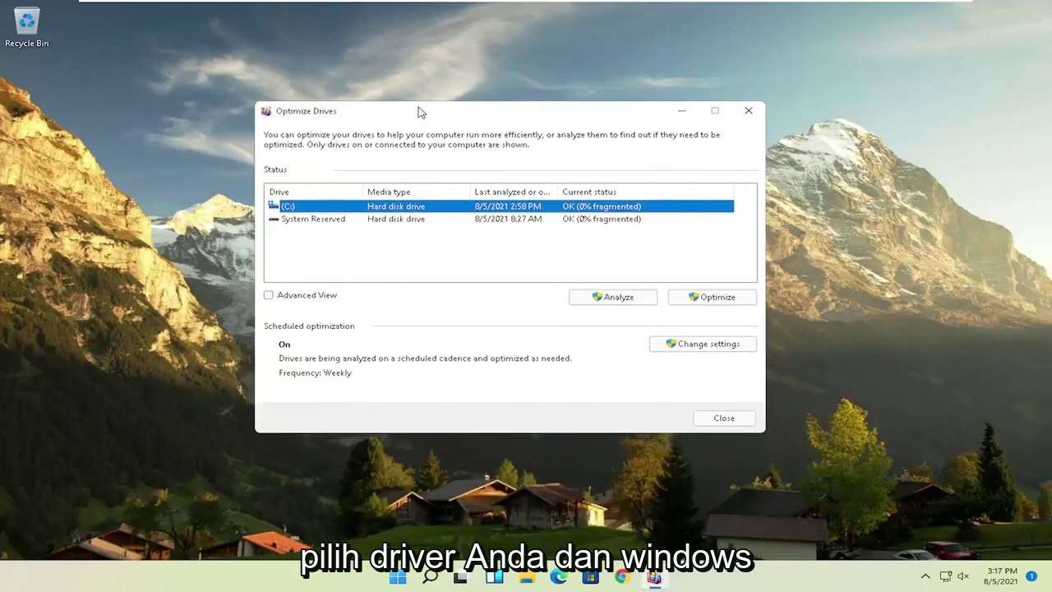
Select the C: drive in Optimize Drives and start optimizing it
click(298, 220)
click(297, 208)
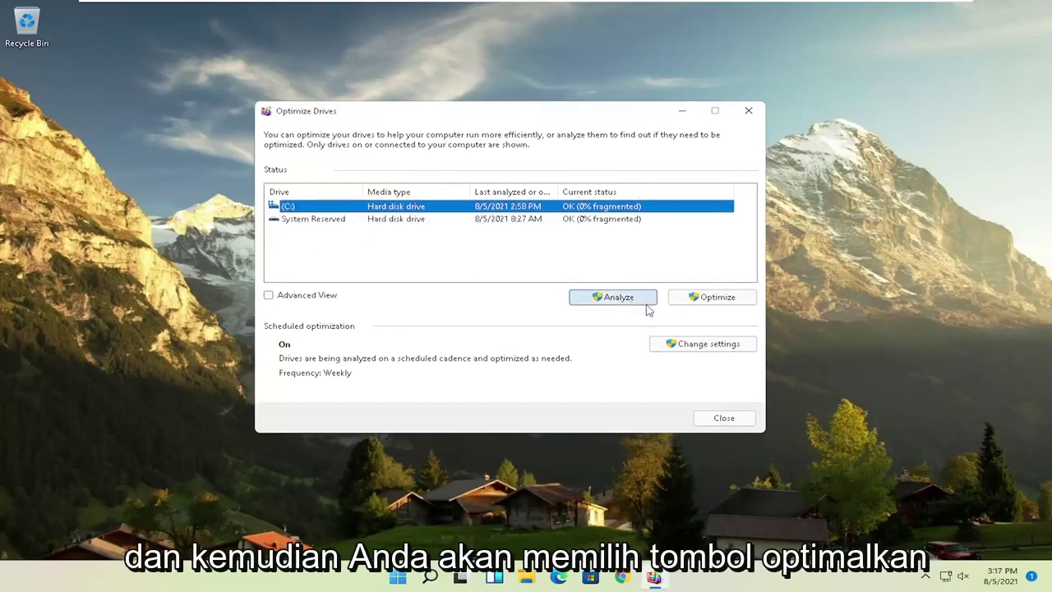
click(681, 305)
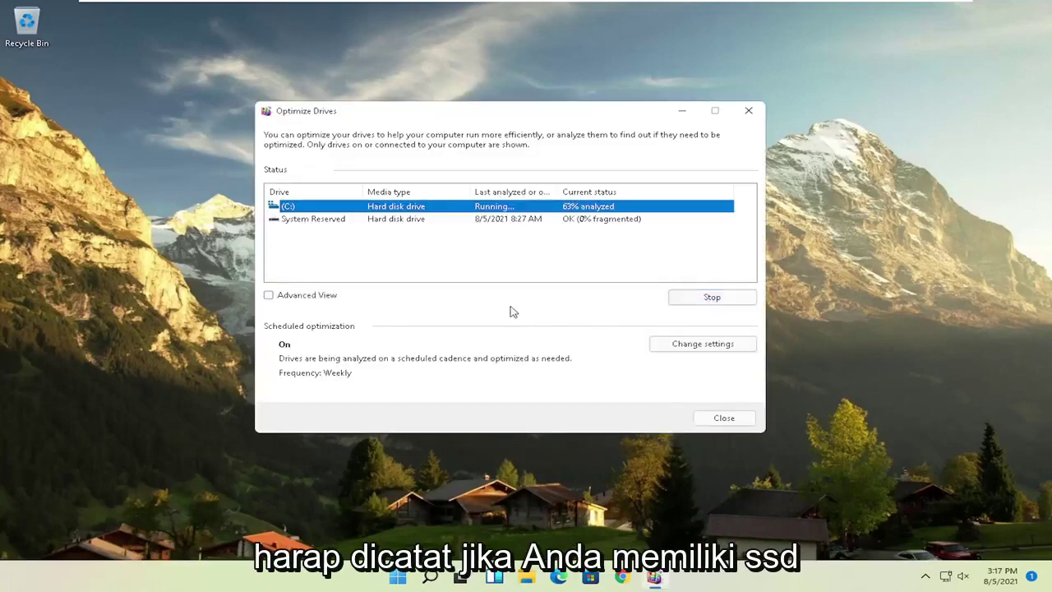
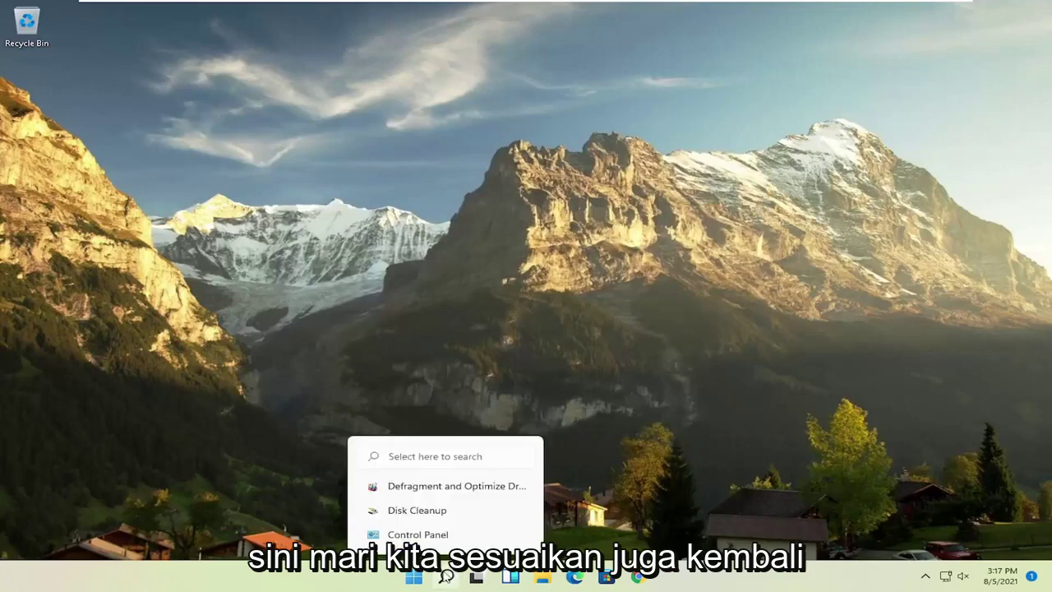
Search Windows for "cmd" and open Command Prompt as administrator, allowing the User Account Control request
text(cmd)
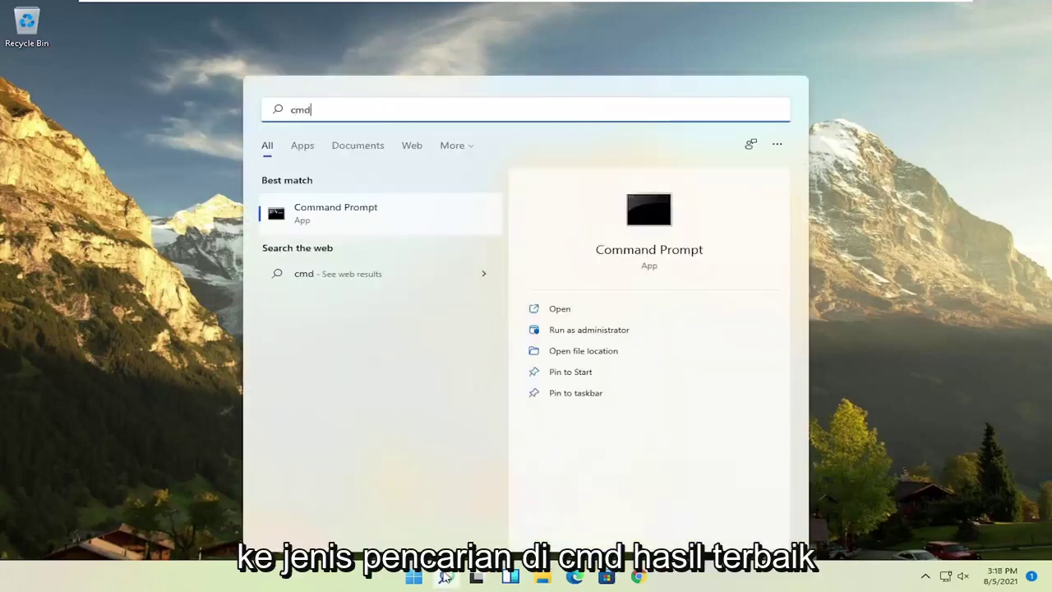
right_click(333, 213)
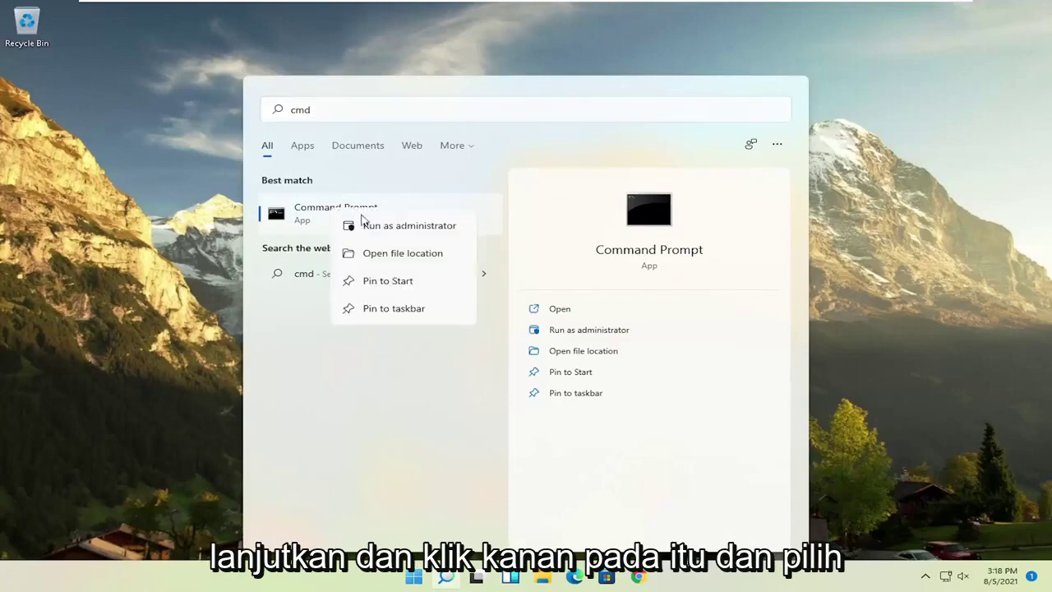
click(392, 228)
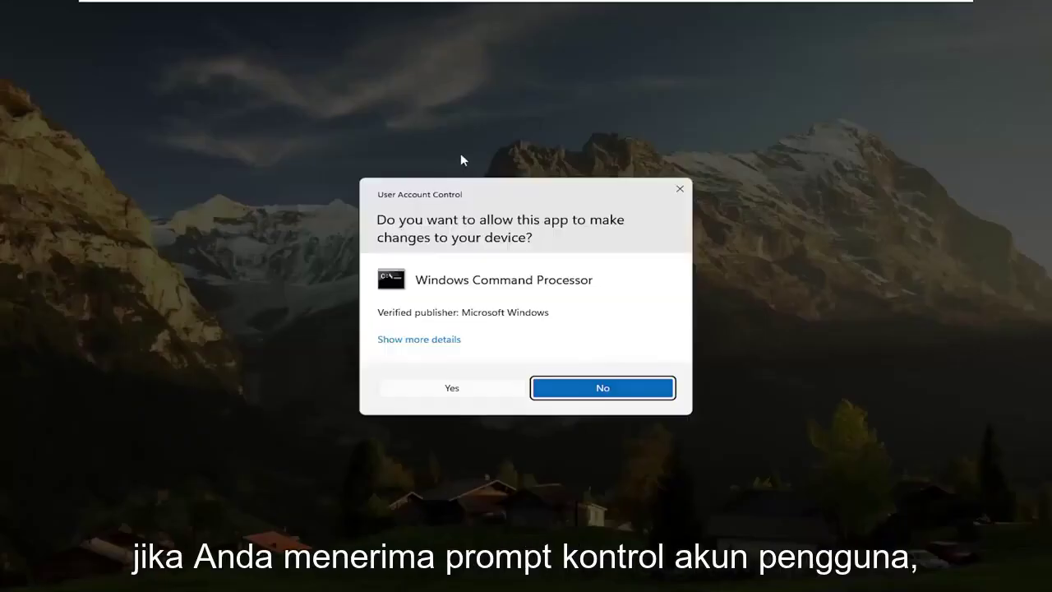
click(453, 388)
drag(430, 105, 462, 99)
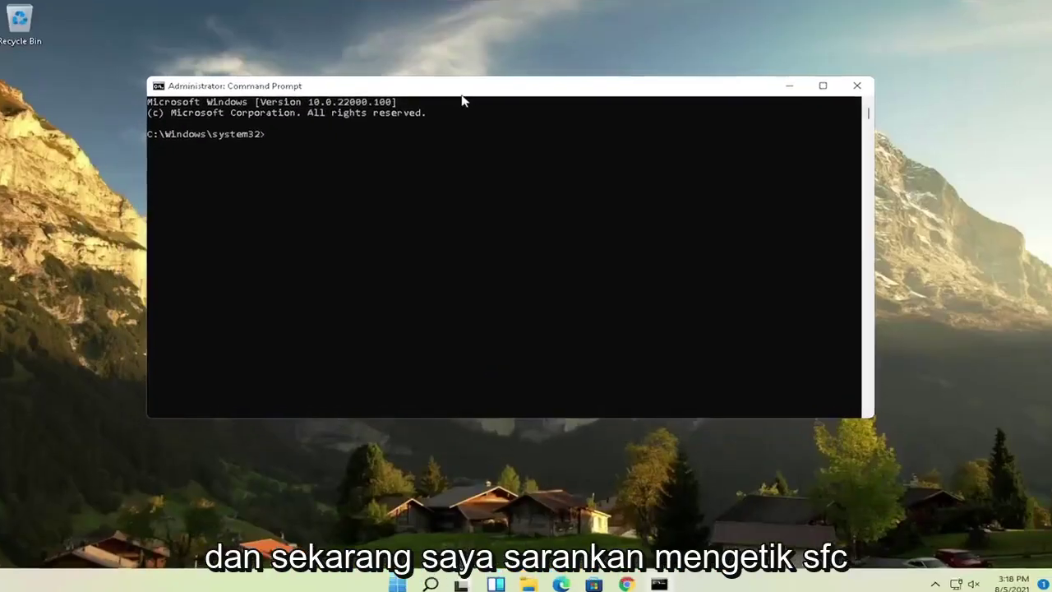
Run the system file check "sfc /scannow", let the scan finish, and close Command Prompt
text(sfc)
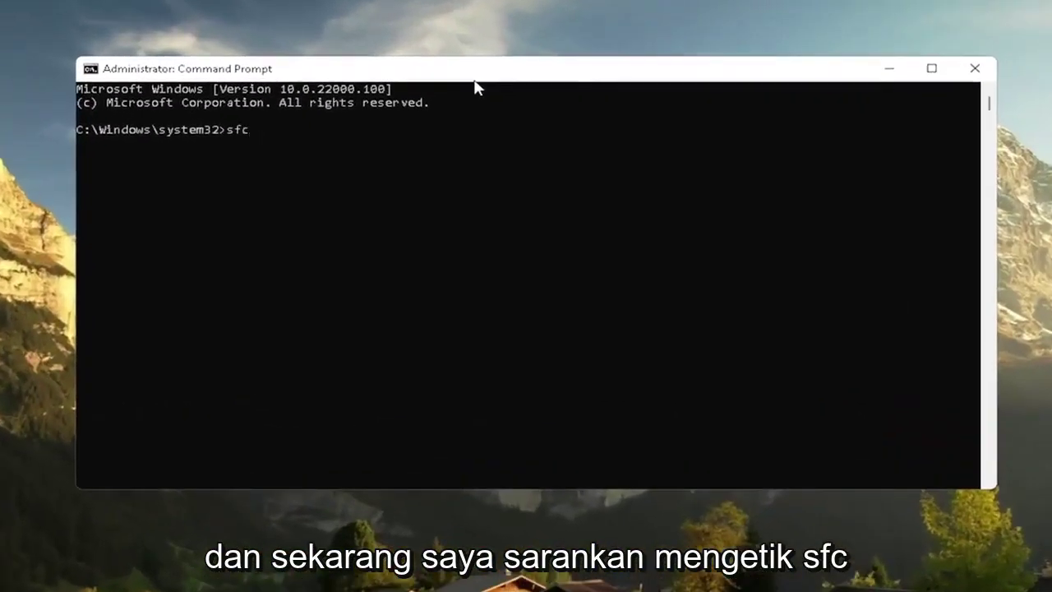
text( /)
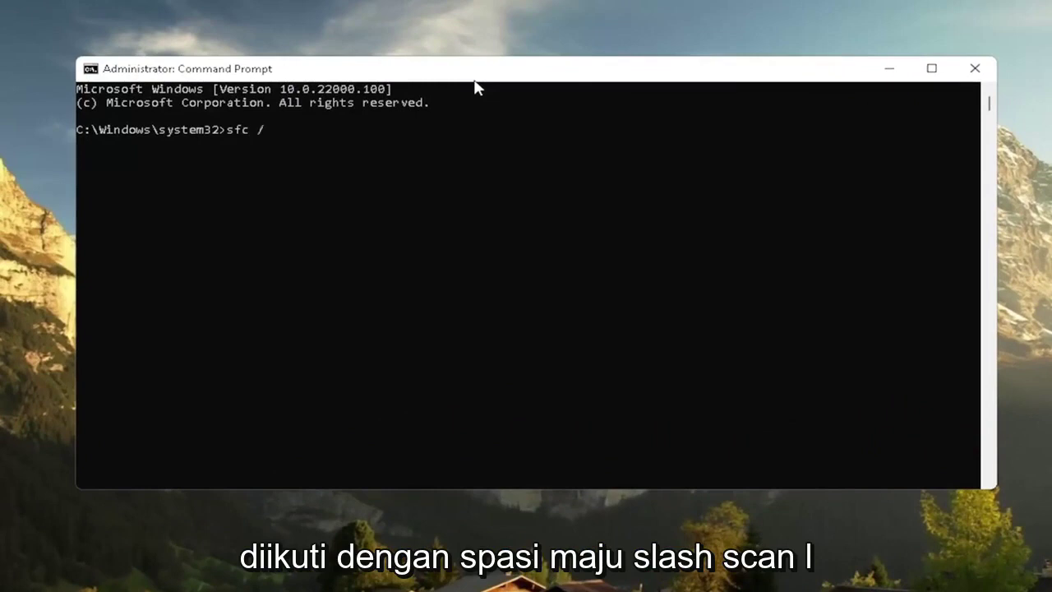
text(scannow)
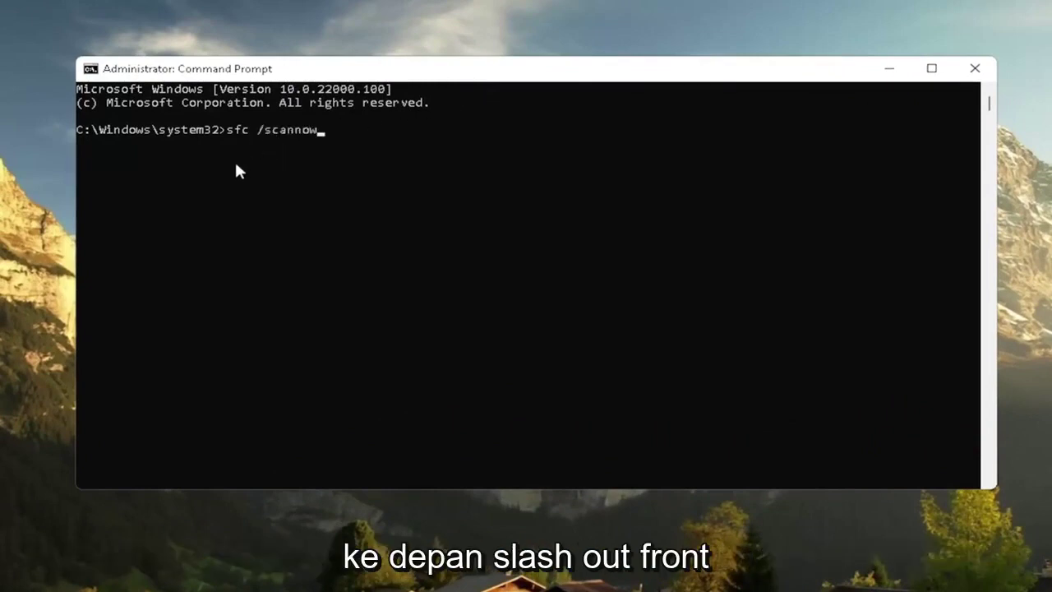
key(Return)
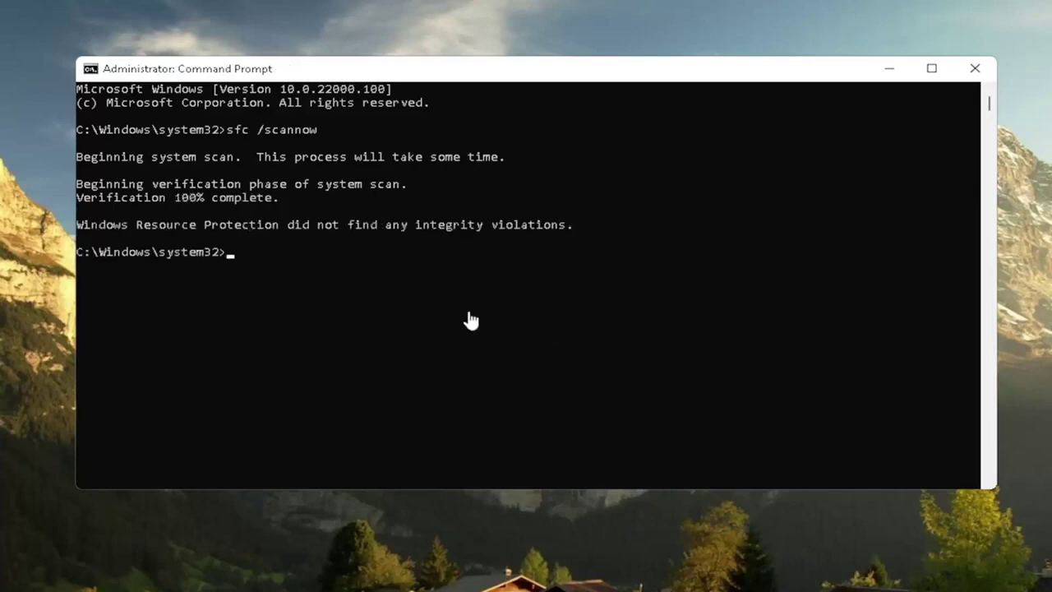
click(975, 68)
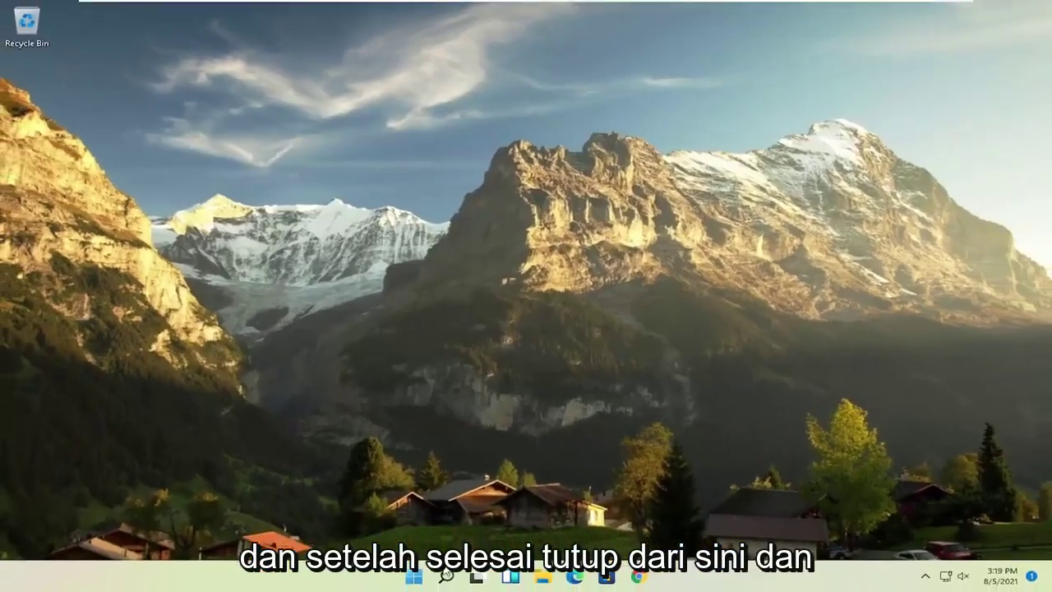
Restart the computer from the Start button's shut down or sign out options
right_click(414, 578)
mouse_move(464, 524)
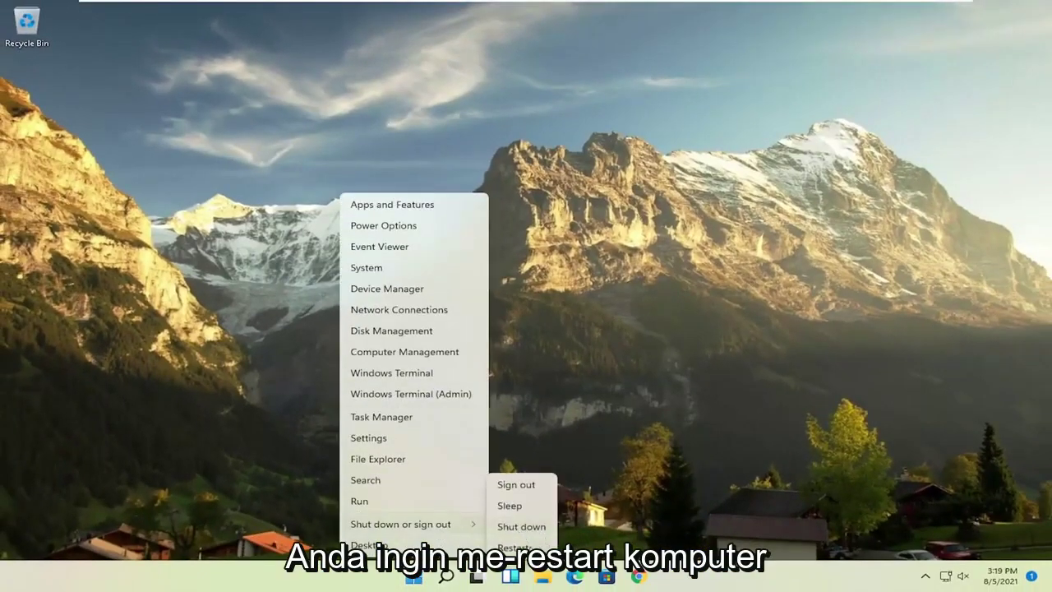
click(526, 547)
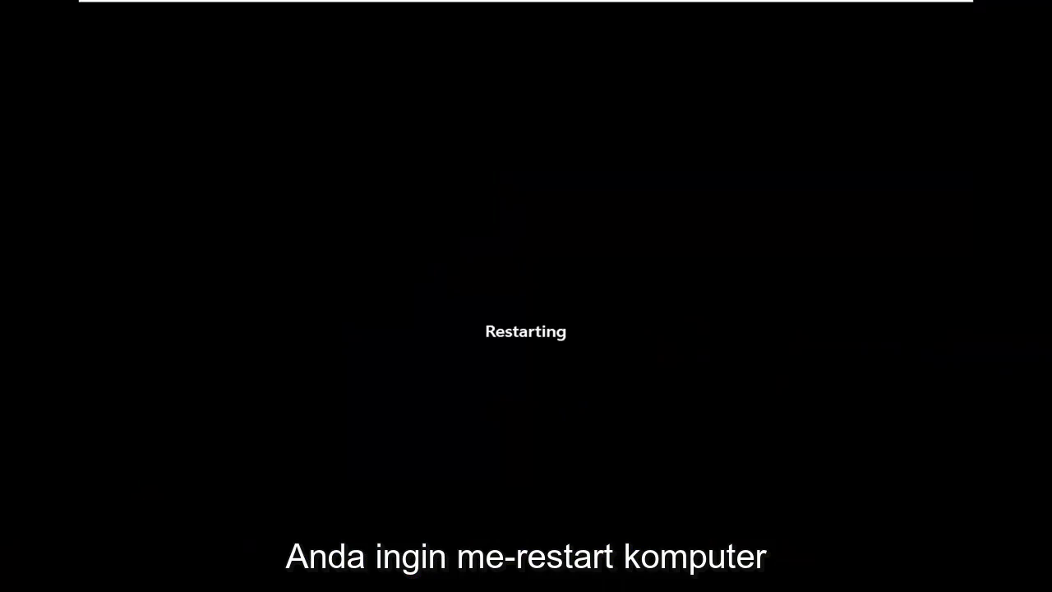